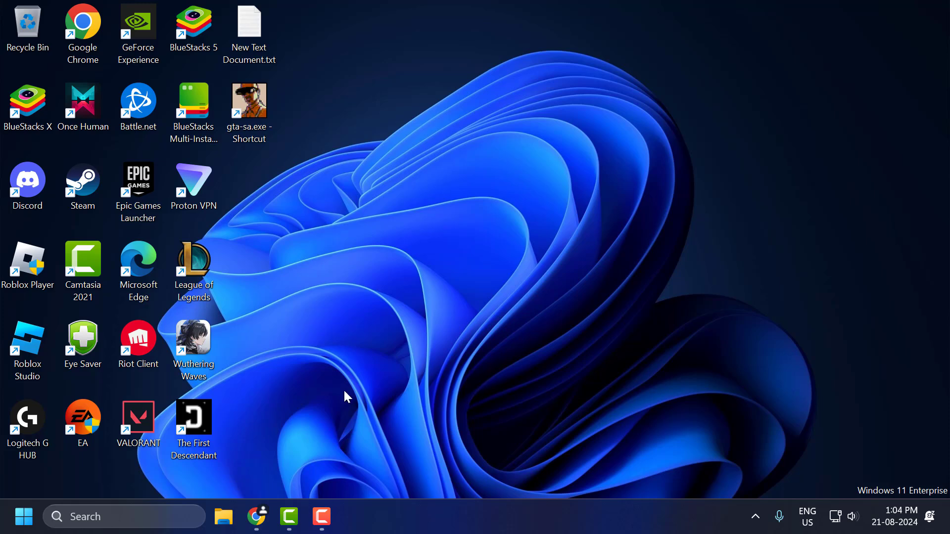
# Open Control Panel from Windows search
pyautogui.click(122, 509)
pyautogui.write('con')
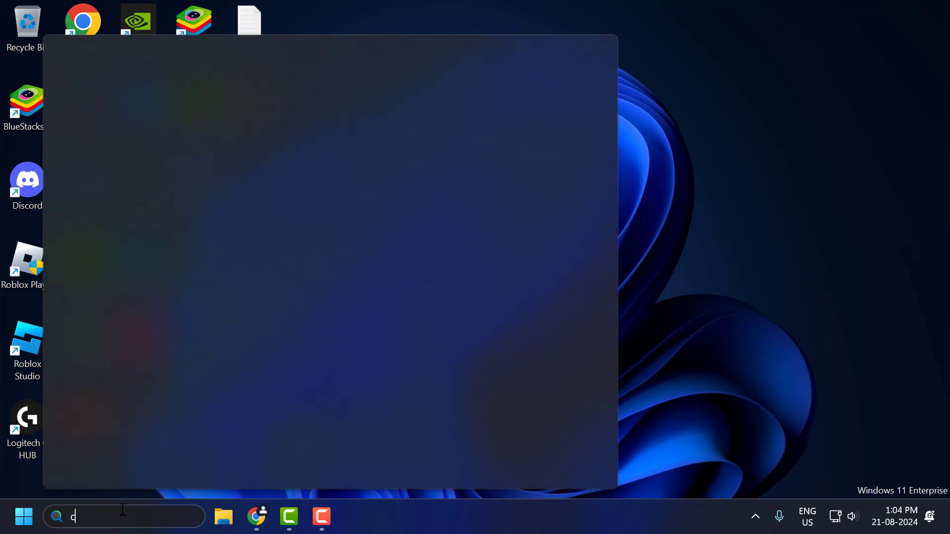
pyautogui.click(174, 153)
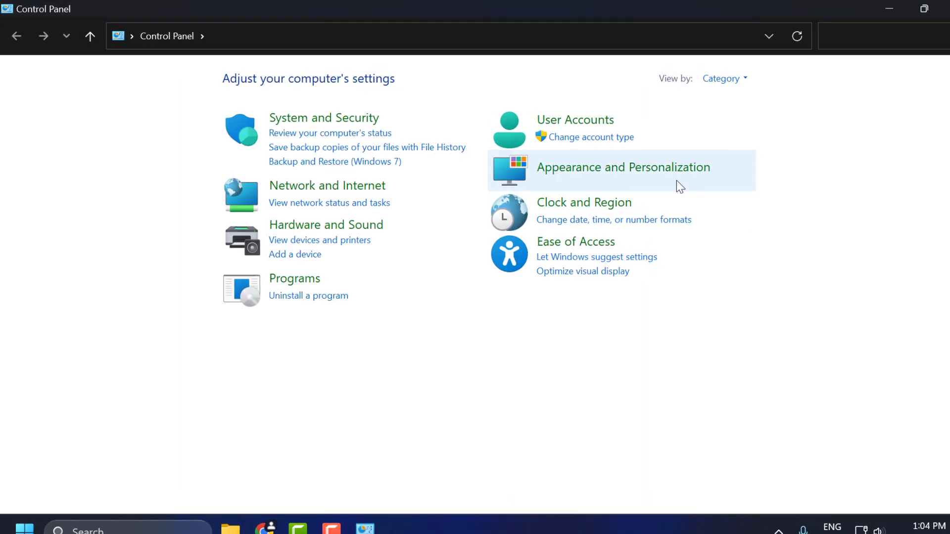
# Switch Control Panel to Large icons view and open Programs and Features
pyautogui.click(721, 79)
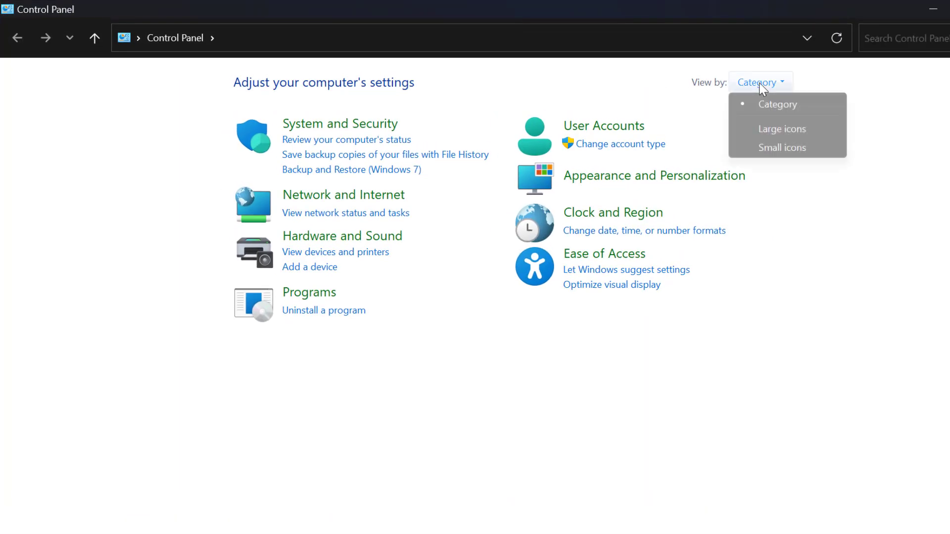
pyautogui.click(741, 124)
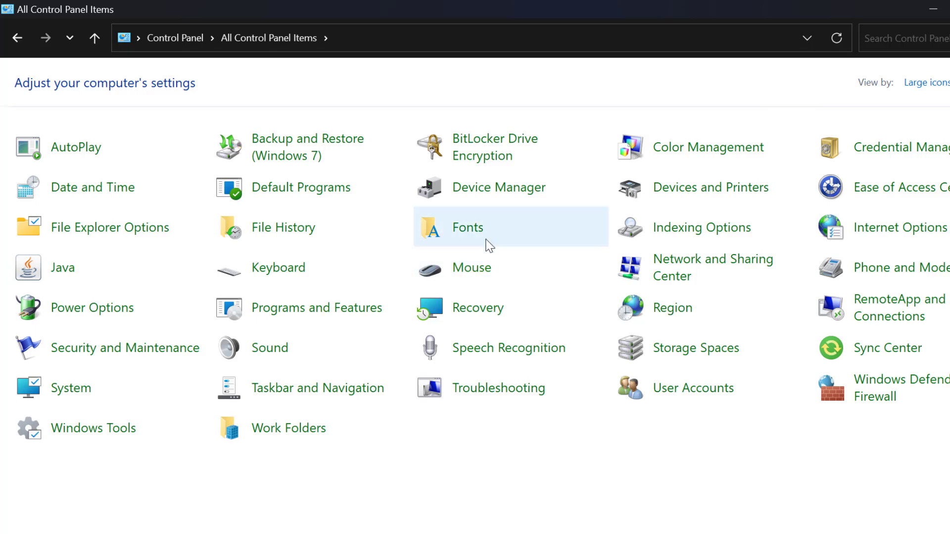
pyautogui.click(352, 313)
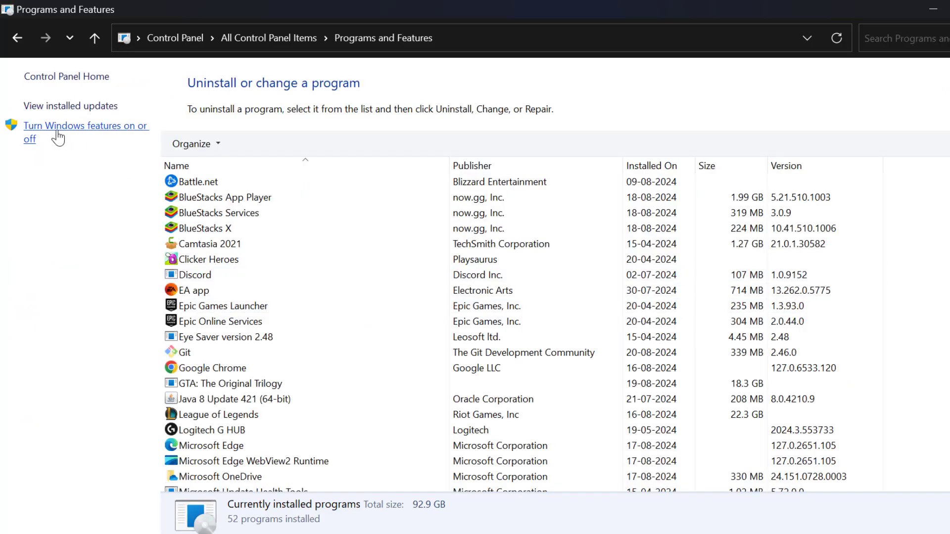
# Tick DirectPlay under Legacy Components in Windows Features and apply the change
pyautogui.click(104, 140)
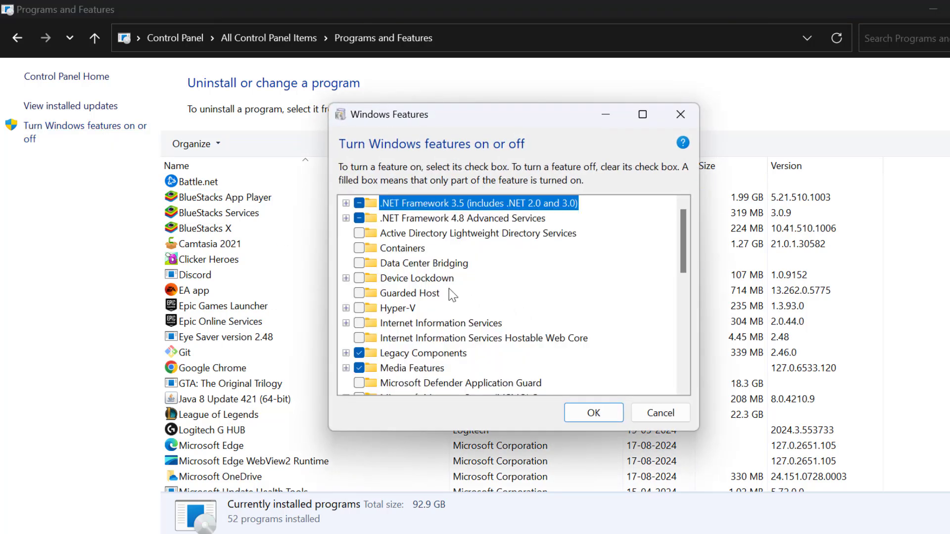
pyautogui.scroll(-2, 480, 292)
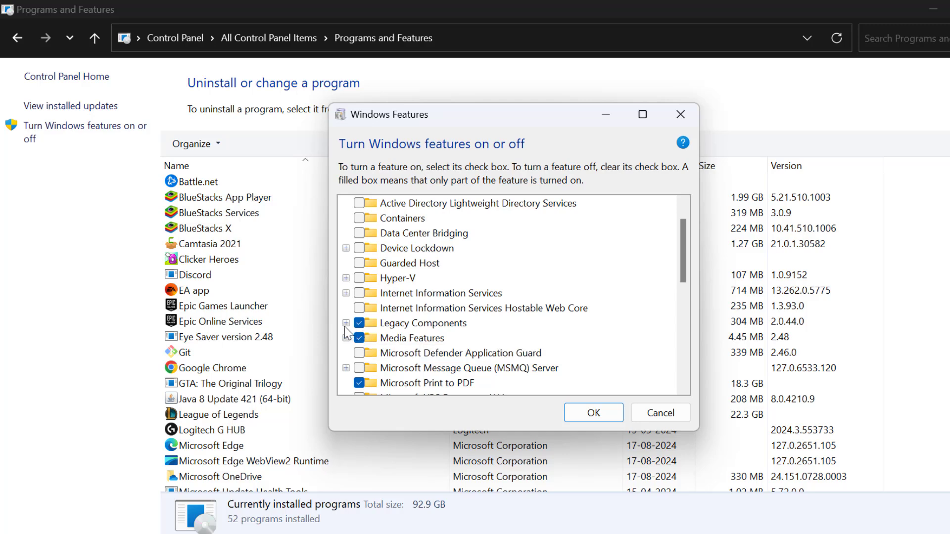
pyautogui.click(346, 323)
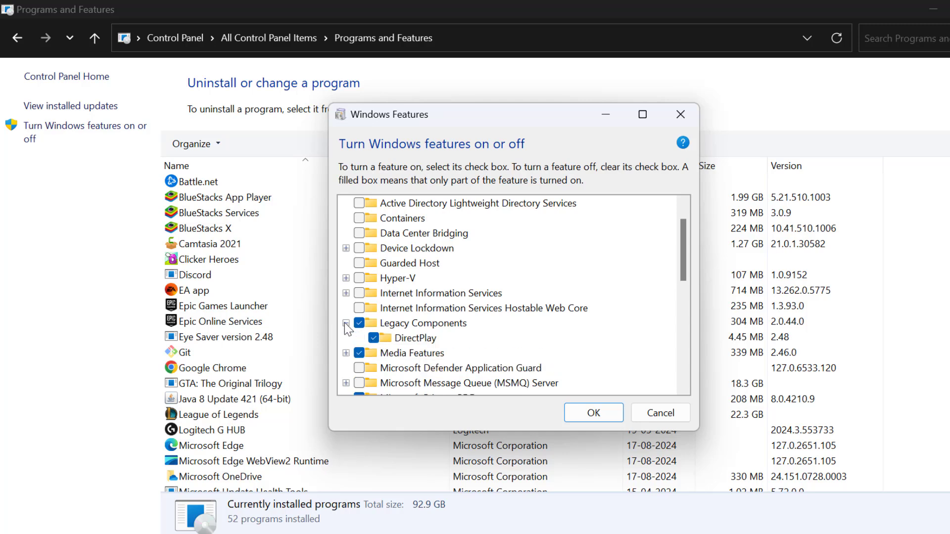
pyautogui.click(383, 342)
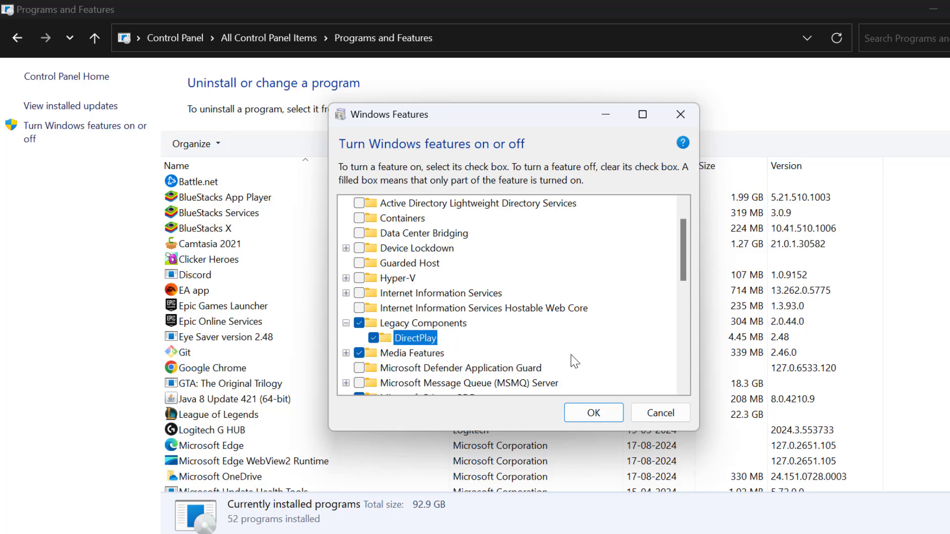
pyautogui.click(600, 417)
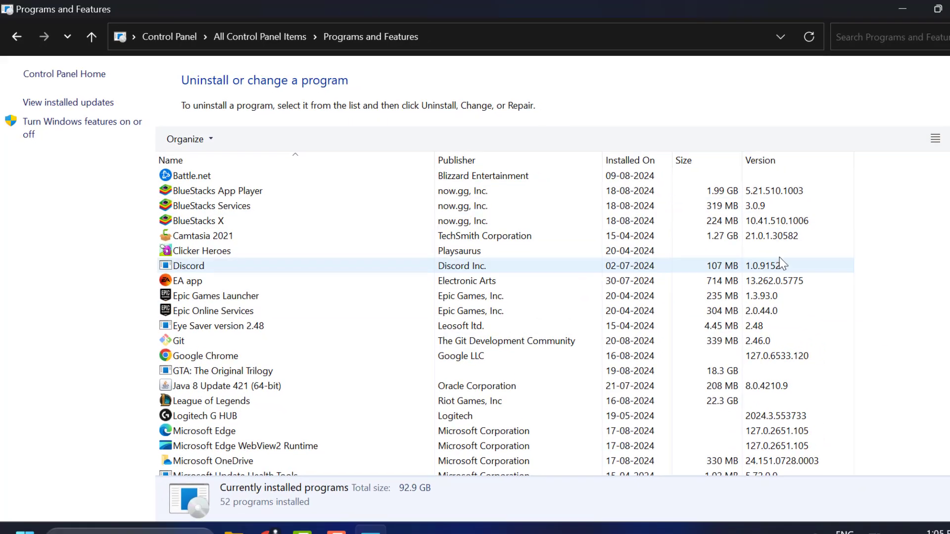
# Close Programs and Features, dismiss the DirectX 9.0 error, and search Chrome for 'directx download'
pyautogui.hotkey('alt', 'F4')
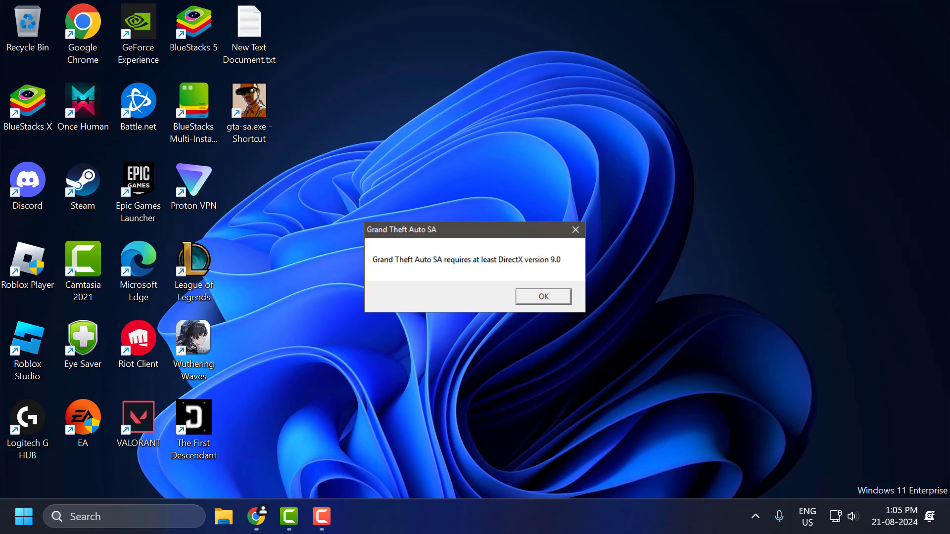
pyautogui.press('Return')
pyautogui.click(256, 517)
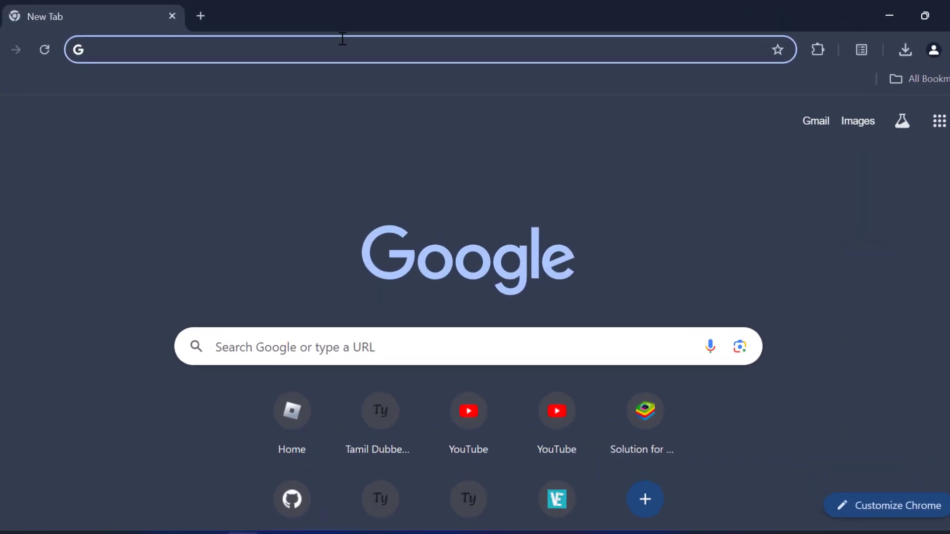
pyautogui.write('d')
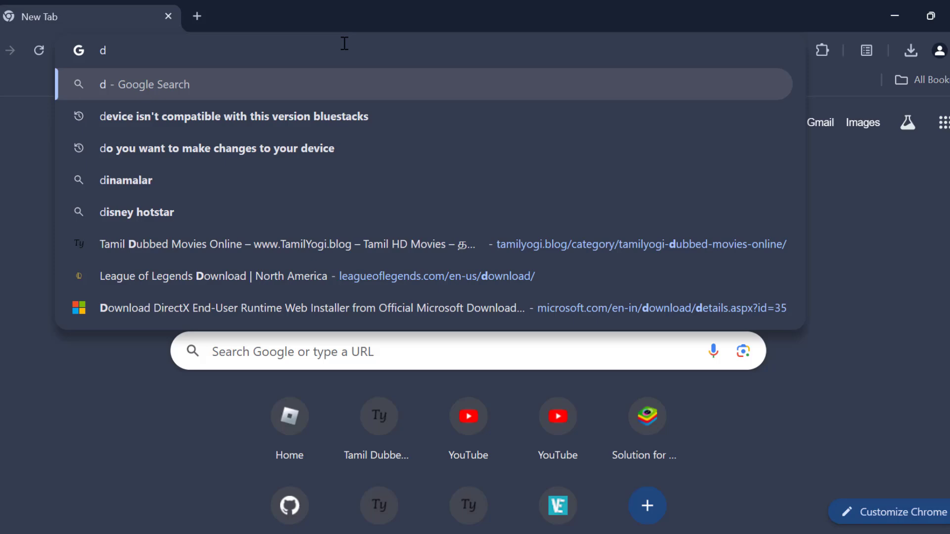
pyautogui.write('irectx')
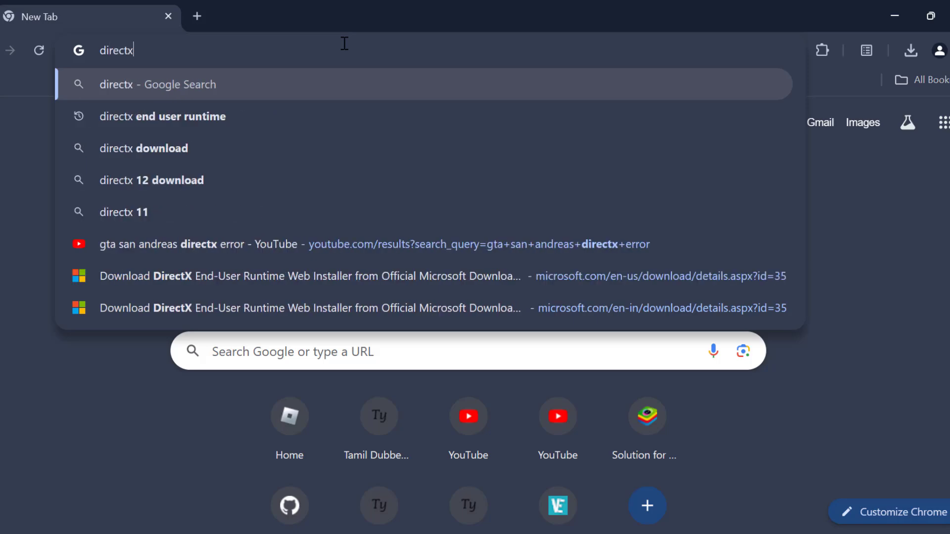
pyautogui.press('Down')
pyautogui.press('Down')
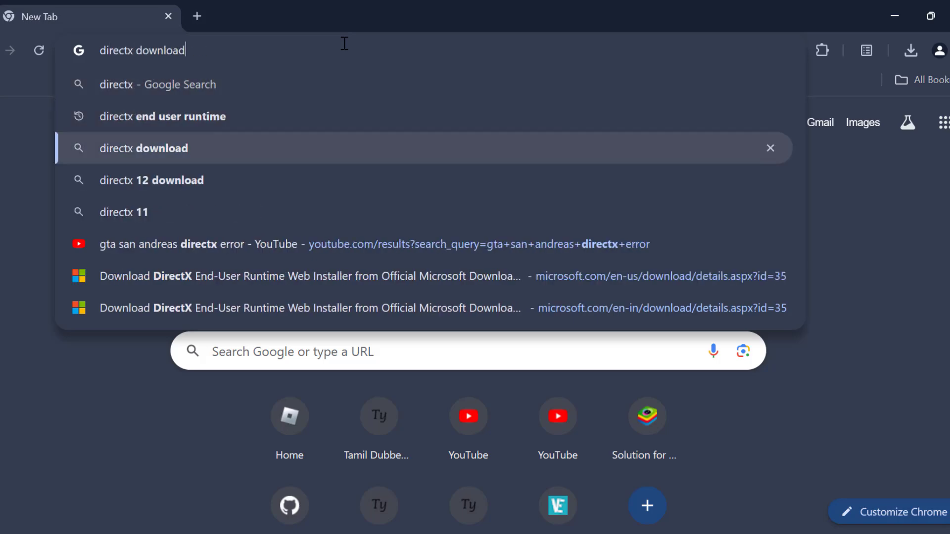
pyautogui.press('Return')
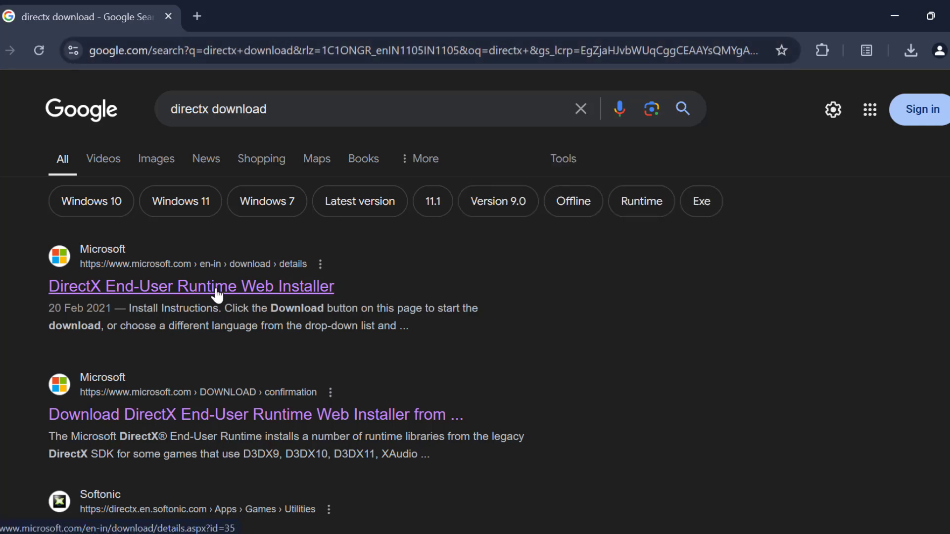
# Download the DirectX End-User Runtime Web Installer from Microsoft in English
pyautogui.click(217, 294)
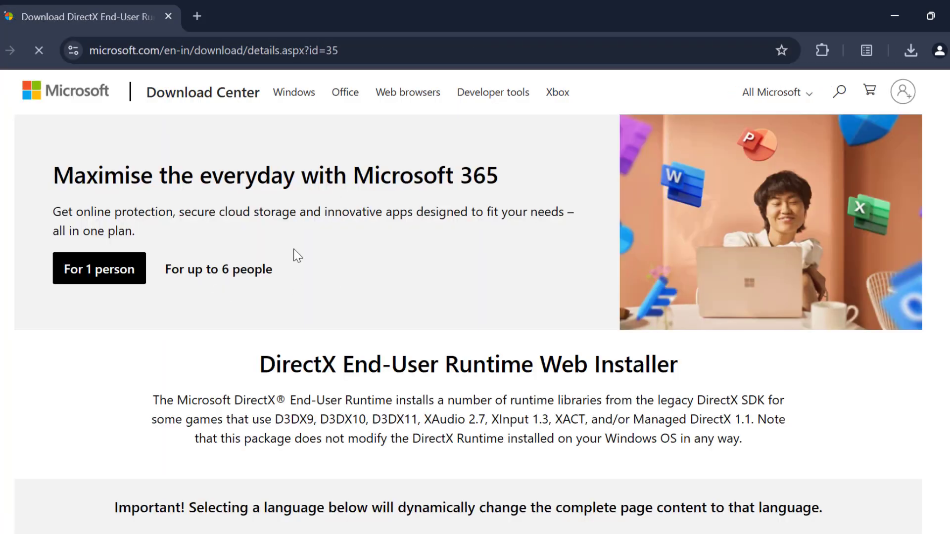
pyautogui.scroll(-6, 578, 256)
pyautogui.click(443, 237)
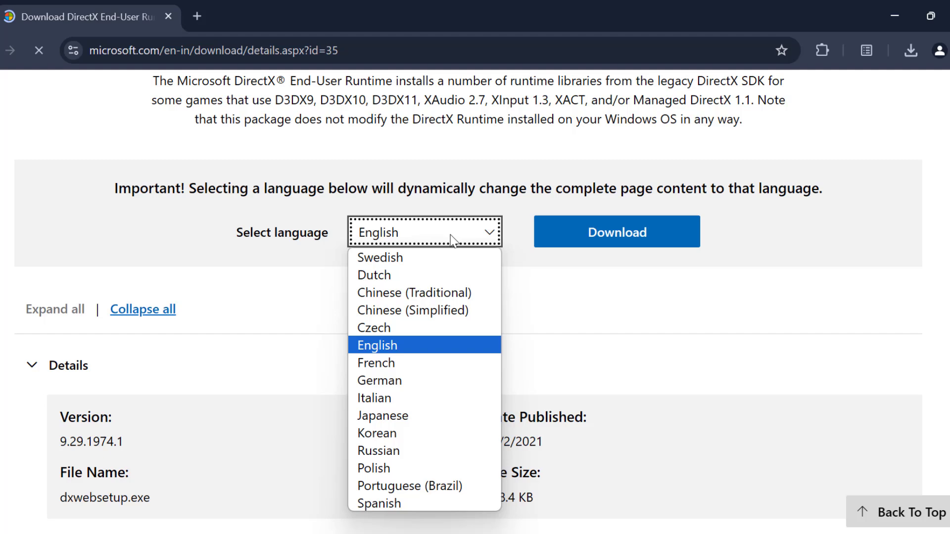
pyautogui.click(451, 241)
pyautogui.click(626, 243)
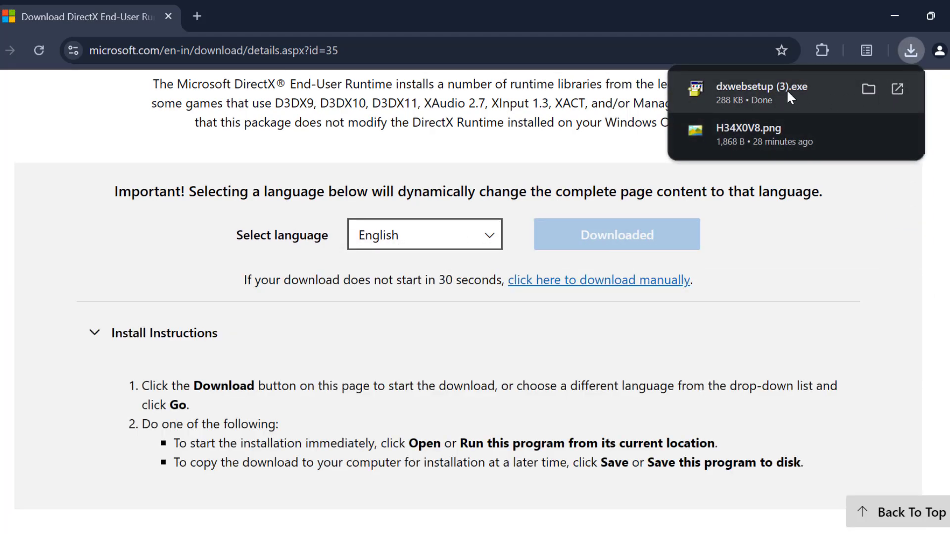
# Run dxwebsetup (3).exe, accepting the license and declining the Bing Bar, then close Chrome
pyautogui.click(785, 89)
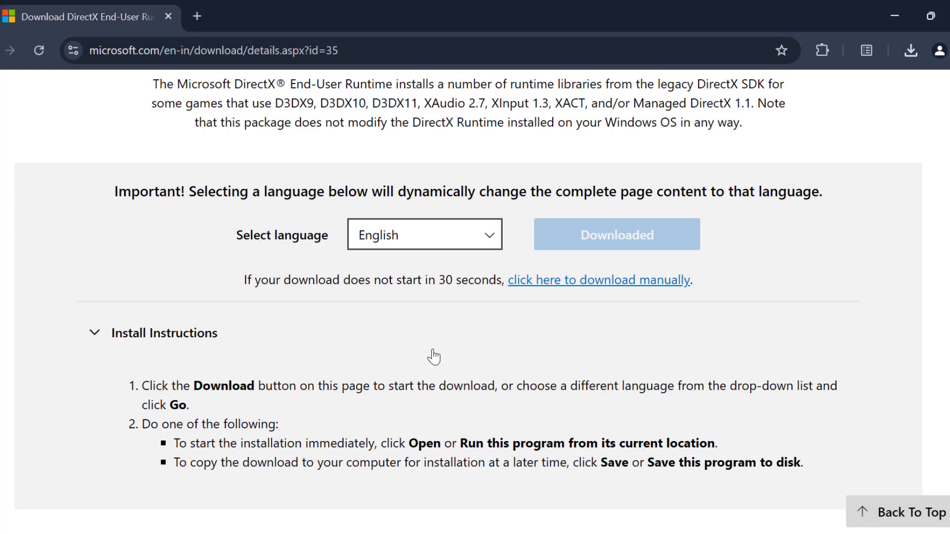
pyautogui.click(305, 359)
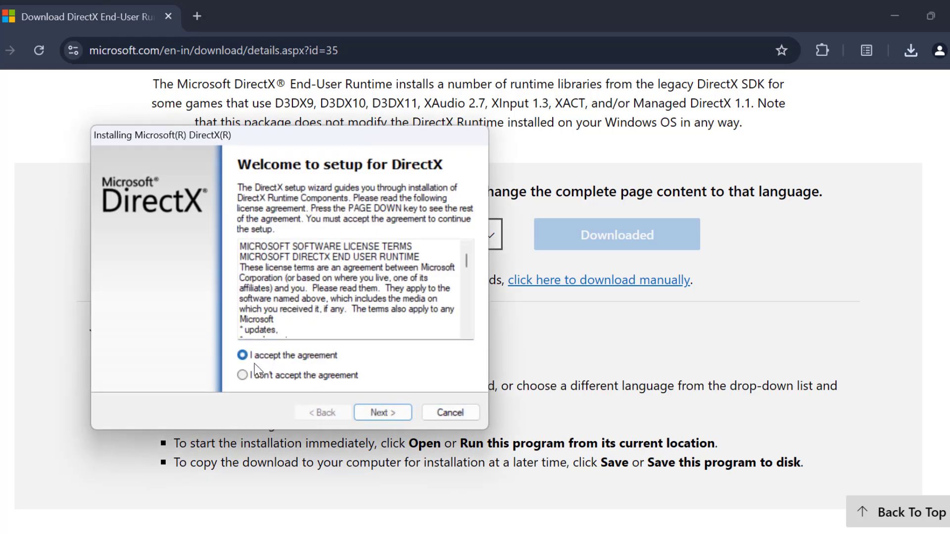
pyautogui.click(396, 415)
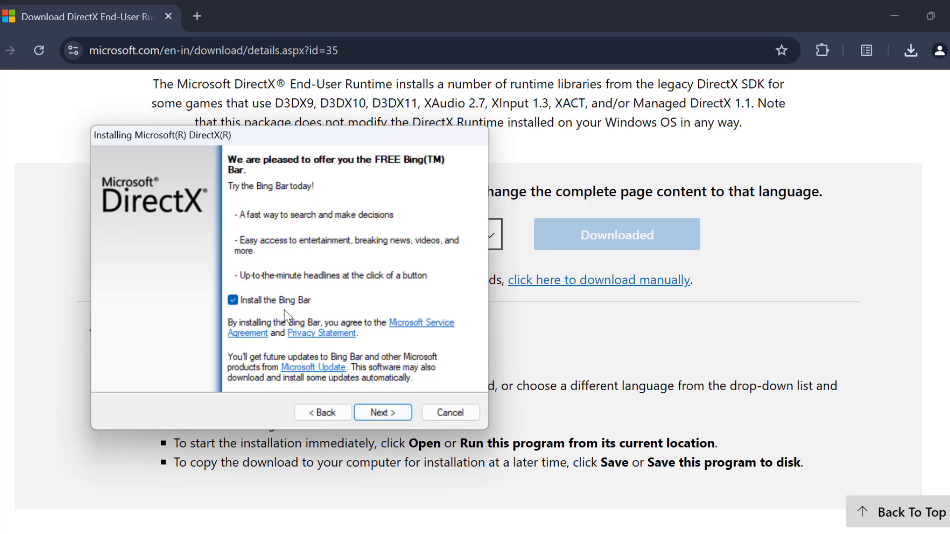
pyautogui.click(232, 300)
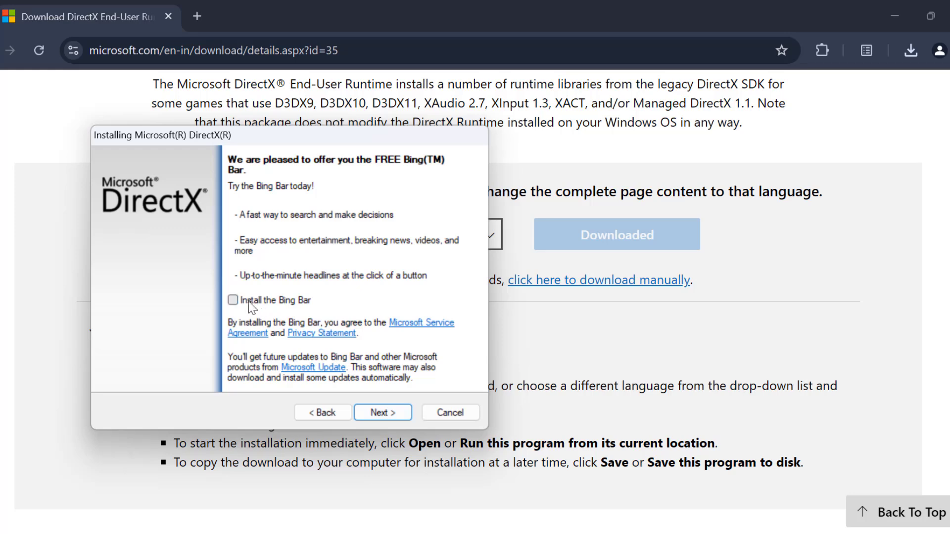
pyautogui.click(381, 413)
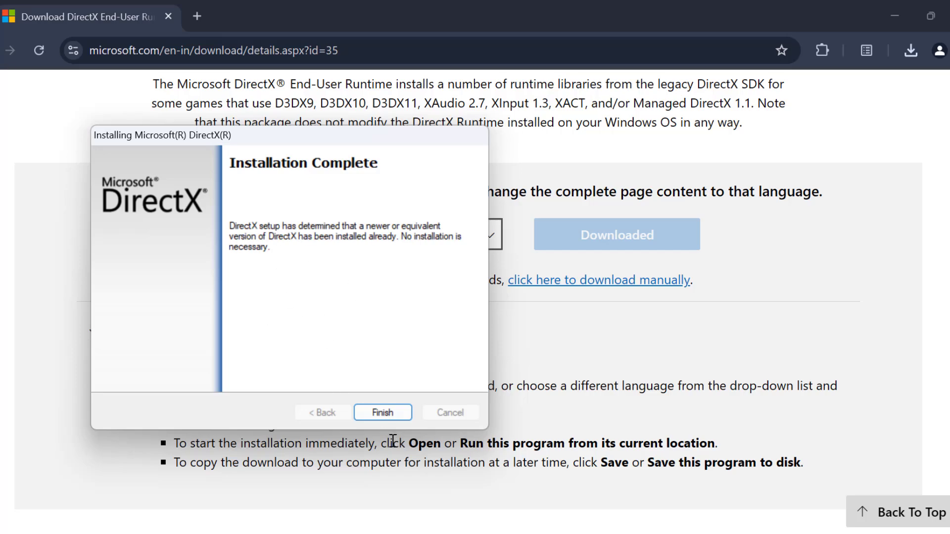
pyautogui.click(390, 416)
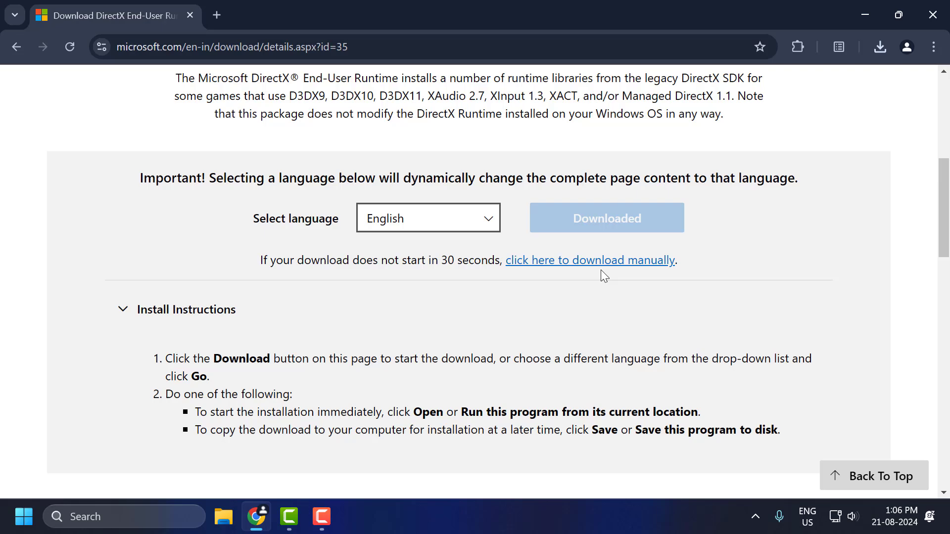
pyautogui.click(933, 20)
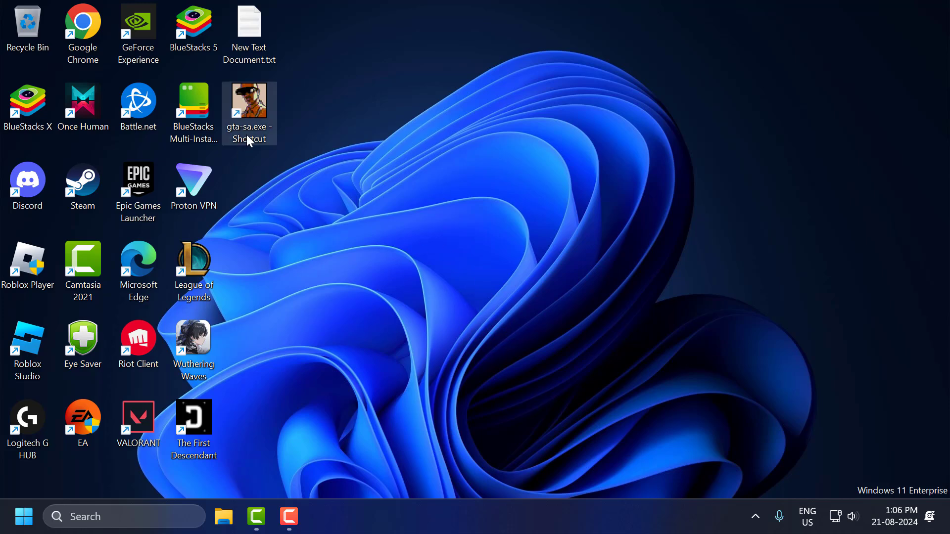
pyautogui.rightClick(451, 242)
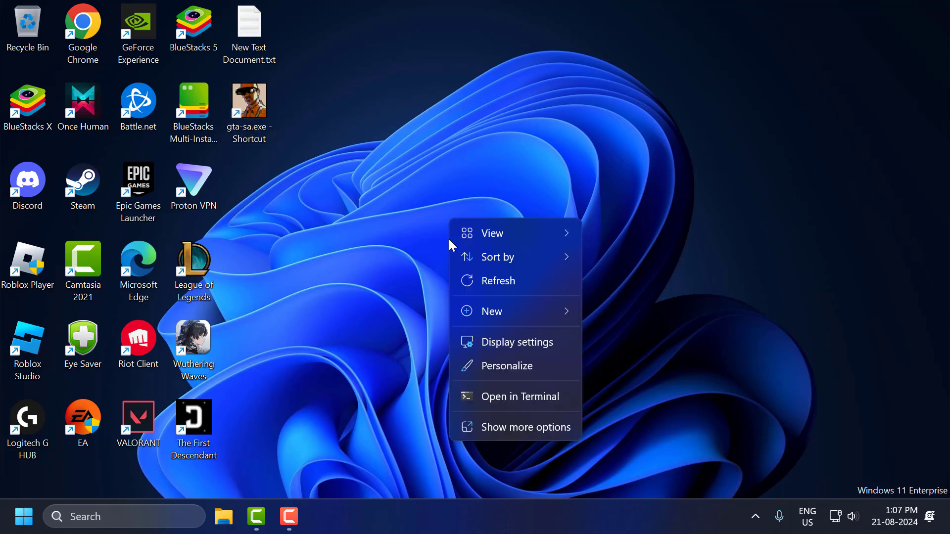
pyautogui.click(499, 346)
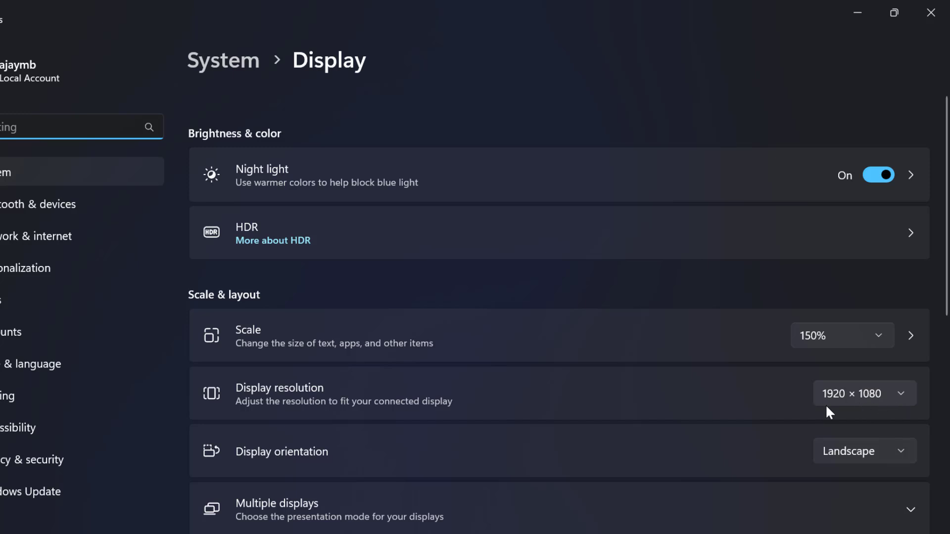
pyautogui.click(930, 12)
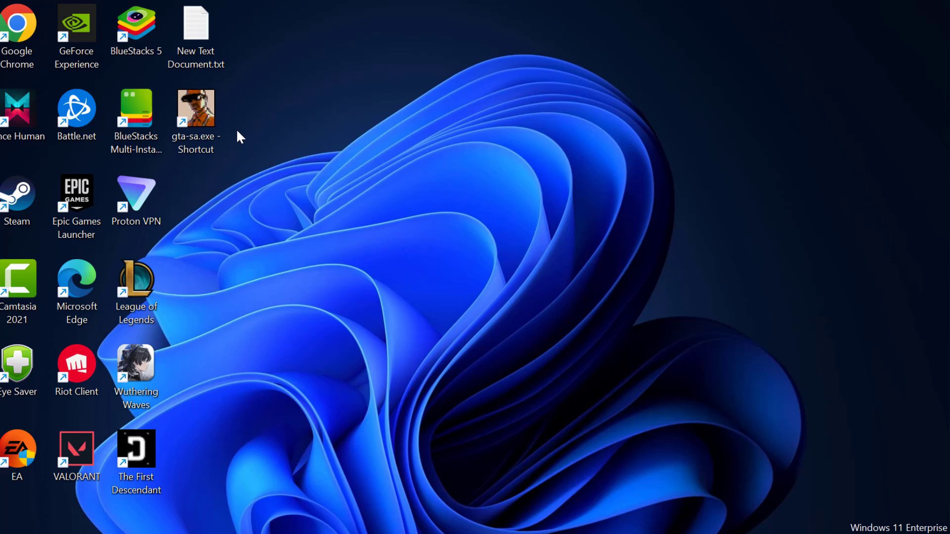
# Launch GTA San Andreas and set Advanced display resolution to 1920 X 1080 X 32
pyautogui.doubleClick(198, 124)
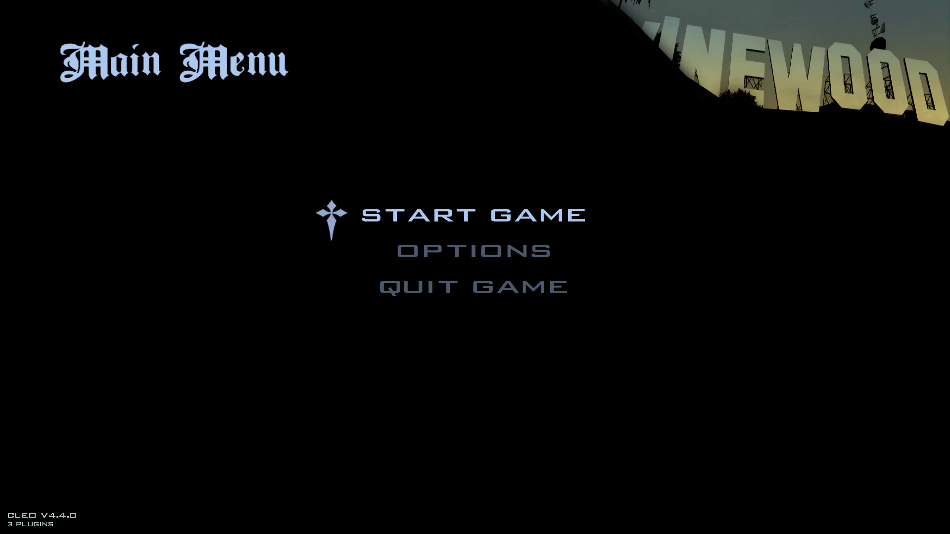
pyautogui.press('Down')
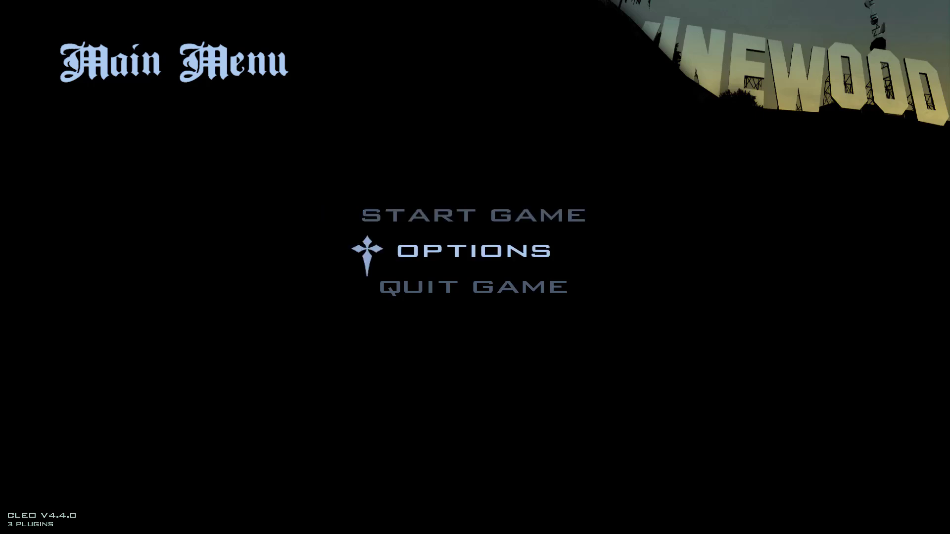
pyautogui.press('Return')
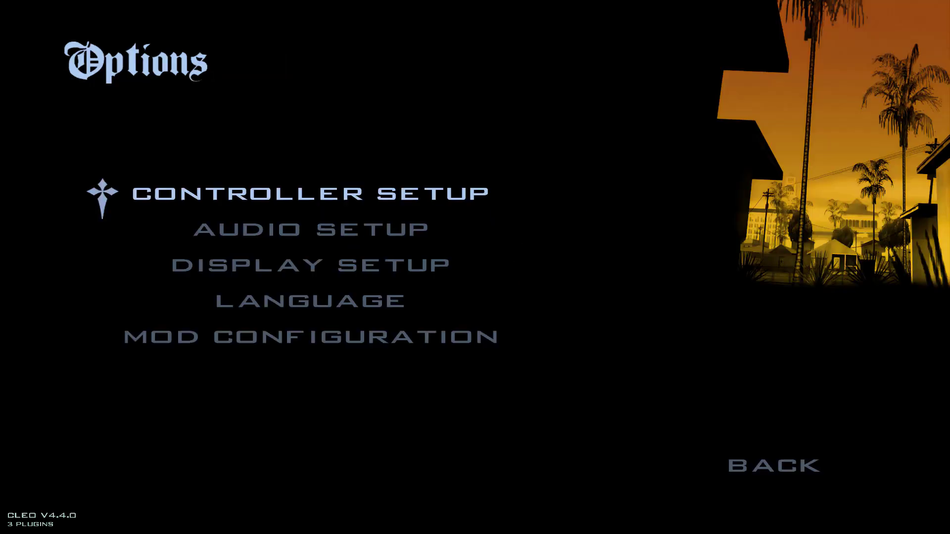
pyautogui.press('Down')
pyautogui.press('Down')
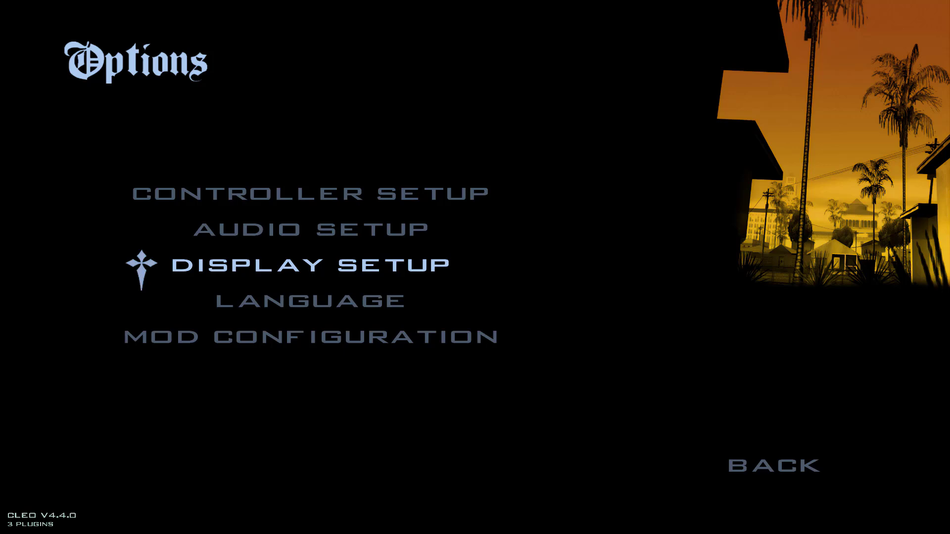
pyautogui.press('Return')
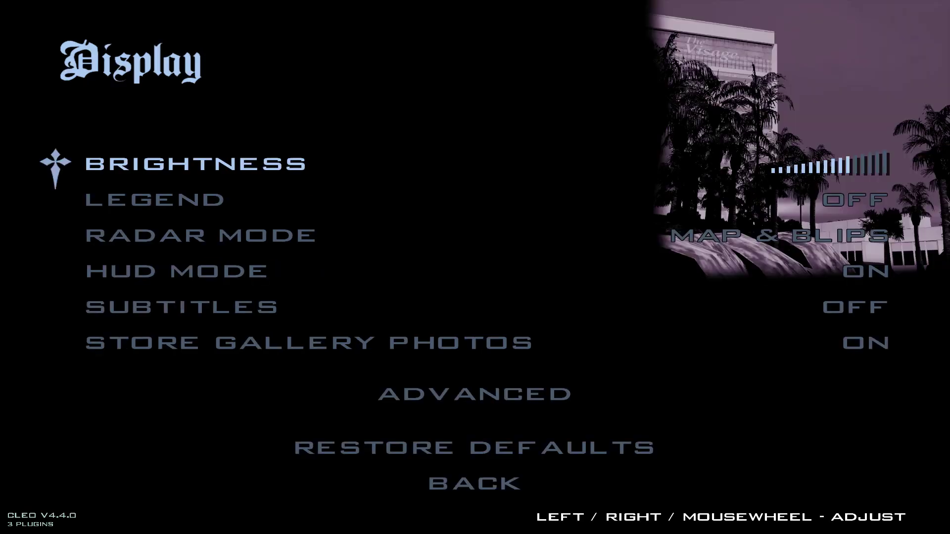
pyautogui.press('Down')
pyautogui.press('Down')
pyautogui.press('Down')
pyautogui.press('Down')
pyautogui.press('Down')
pyautogui.press('Down')
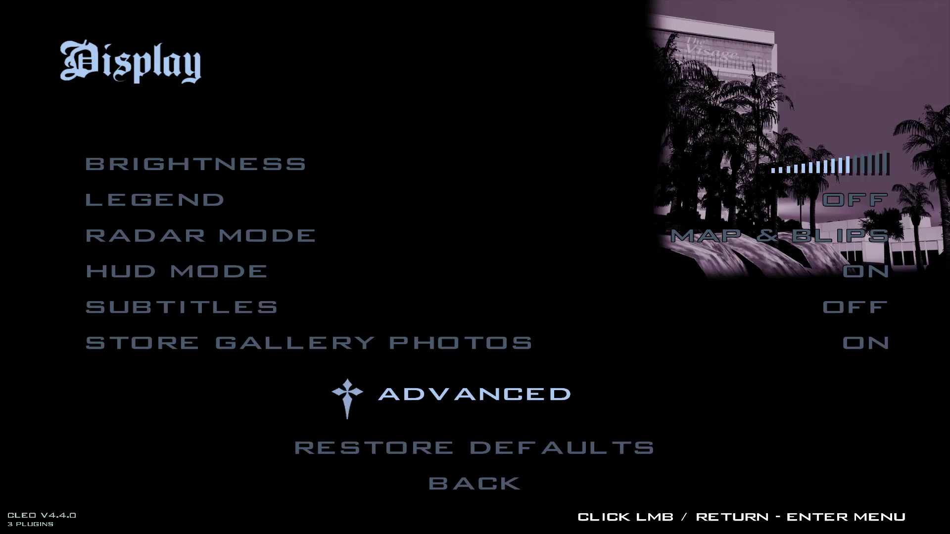
pyautogui.press('Return')
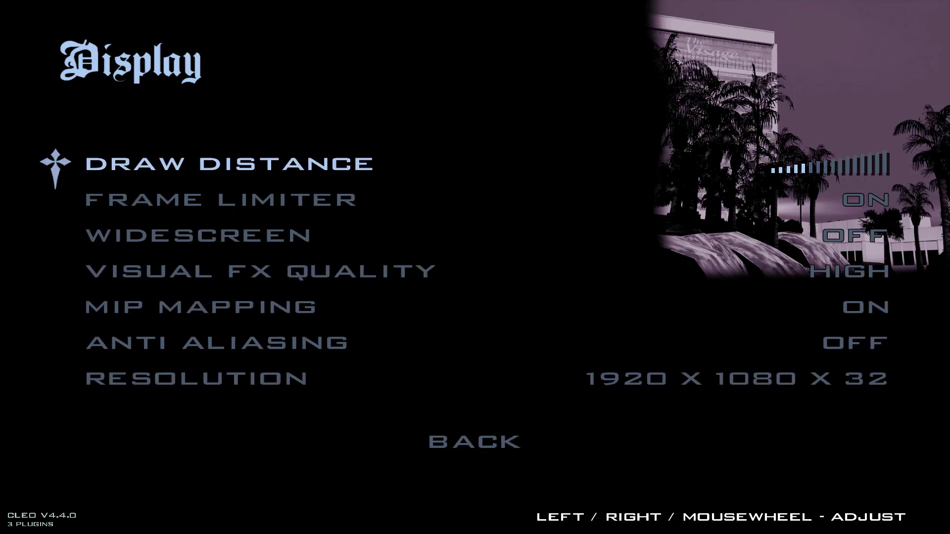
pyautogui.press('Down')
pyautogui.press('Down')
pyautogui.press('Down')
pyautogui.press('Down')
pyautogui.press('Down')
pyautogui.press('Down')
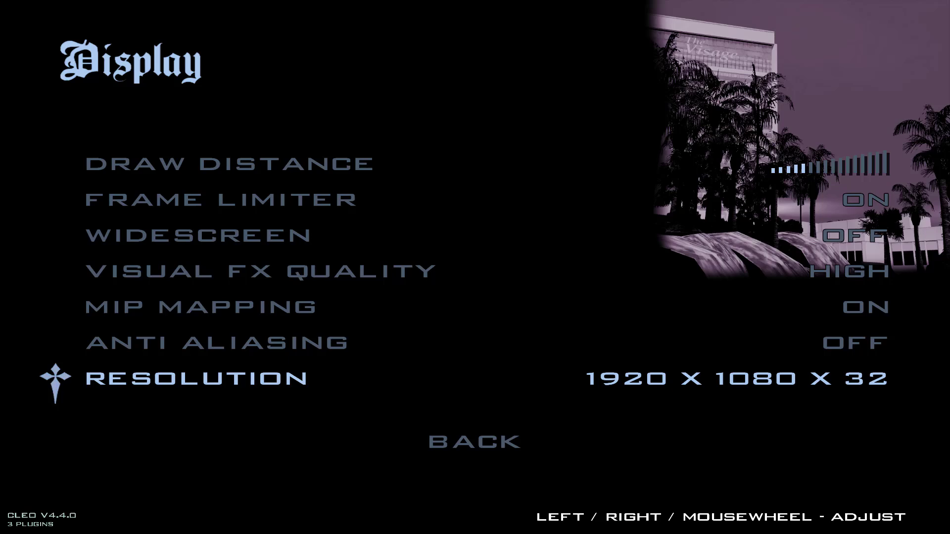
pyautogui.press('Right')
pyautogui.press('Left')
pyautogui.press('Left')
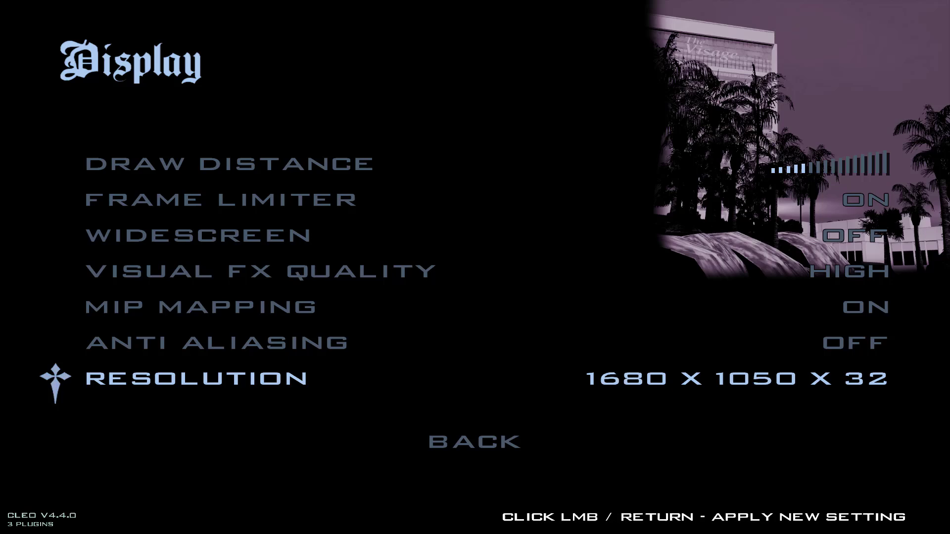
pyautogui.press('Right')
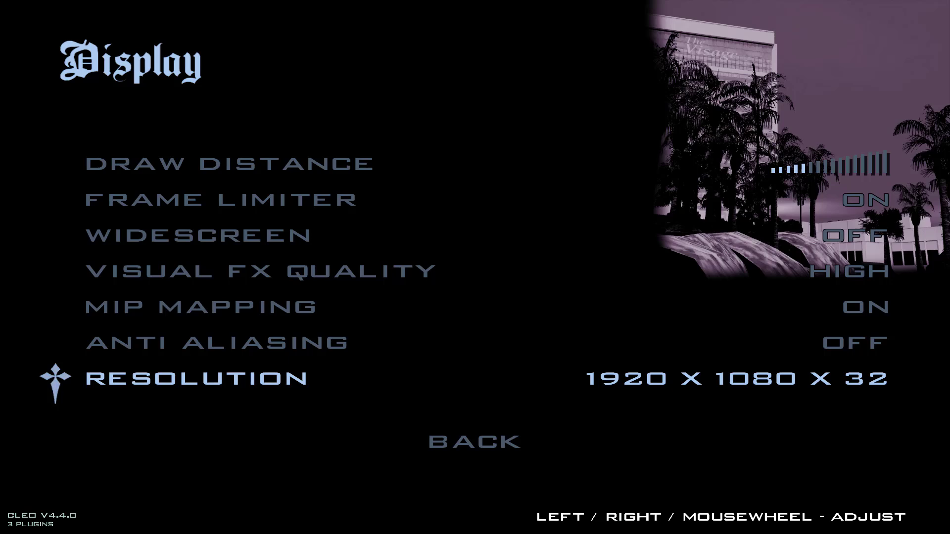
# Back out of the display menus and quit the game to the desktop
pyautogui.press('Down')
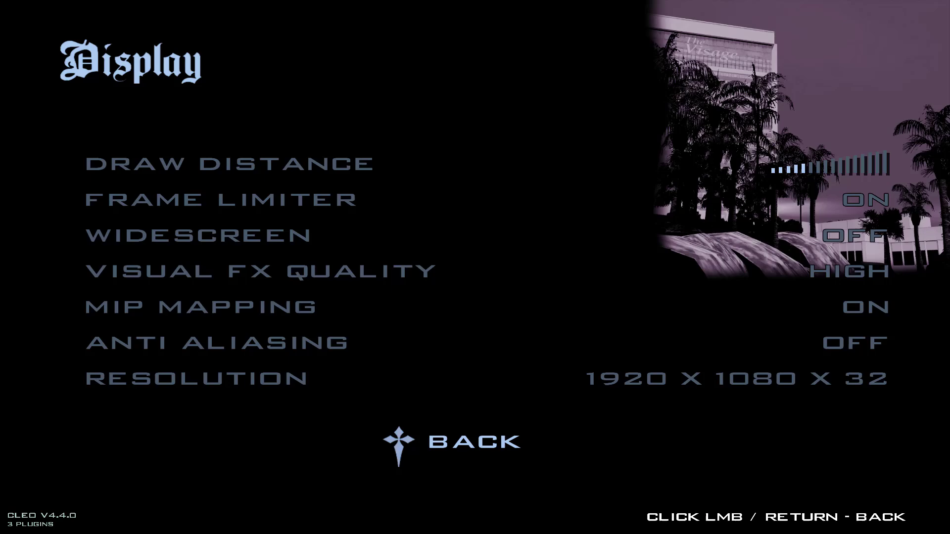
pyautogui.press('Return')
pyautogui.press('Down')
pyautogui.press('Down')
pyautogui.press('Down')
pyautogui.press('Down')
pyautogui.press('Down')
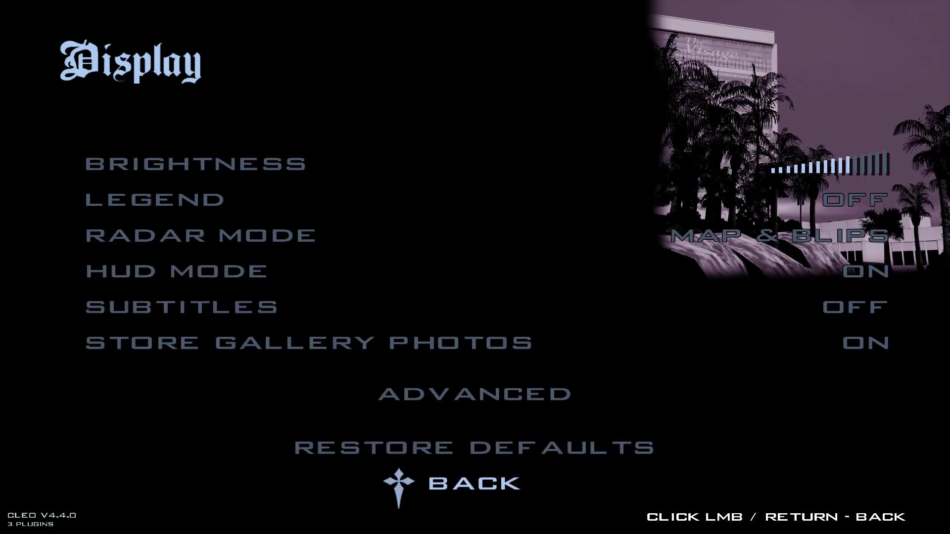
pyautogui.press('Return')
pyautogui.press('Down')
pyautogui.press('Down')
pyautogui.press('Down')
pyautogui.press('Return')
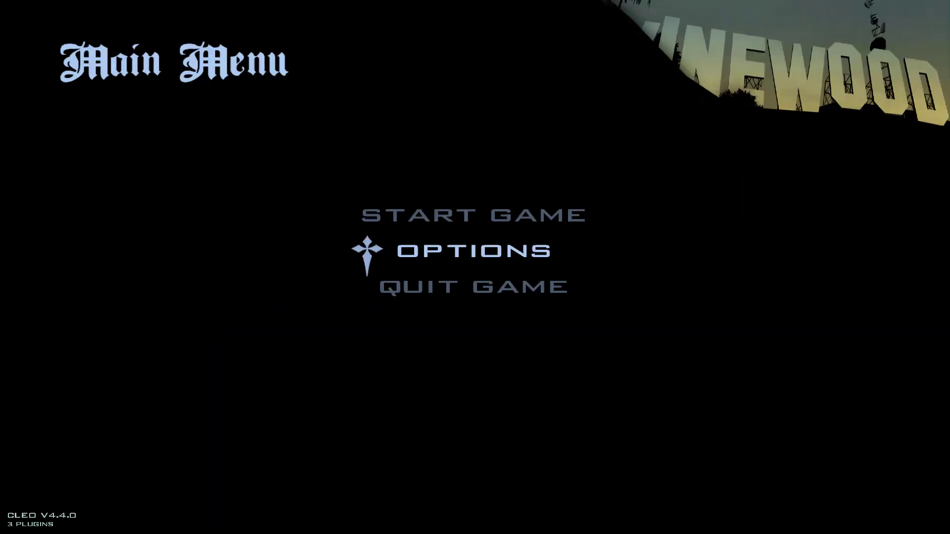
pyautogui.press('Down')
pyautogui.press('Return')
pyautogui.press('Down')
pyautogui.press('Return')
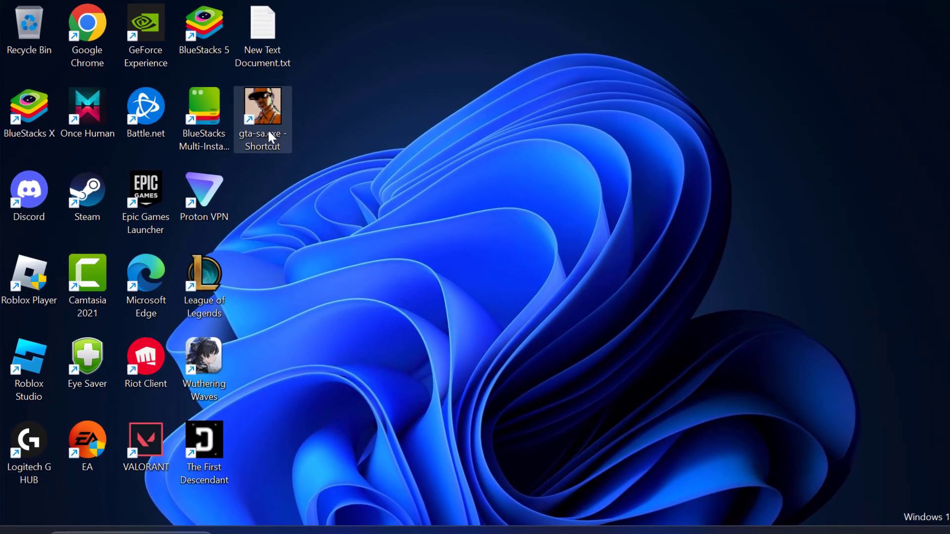
# Set the gta-sa.exe shortcut to Windows 7 compatibility mode and run as administrator
pyautogui.rightClick(256, 129)
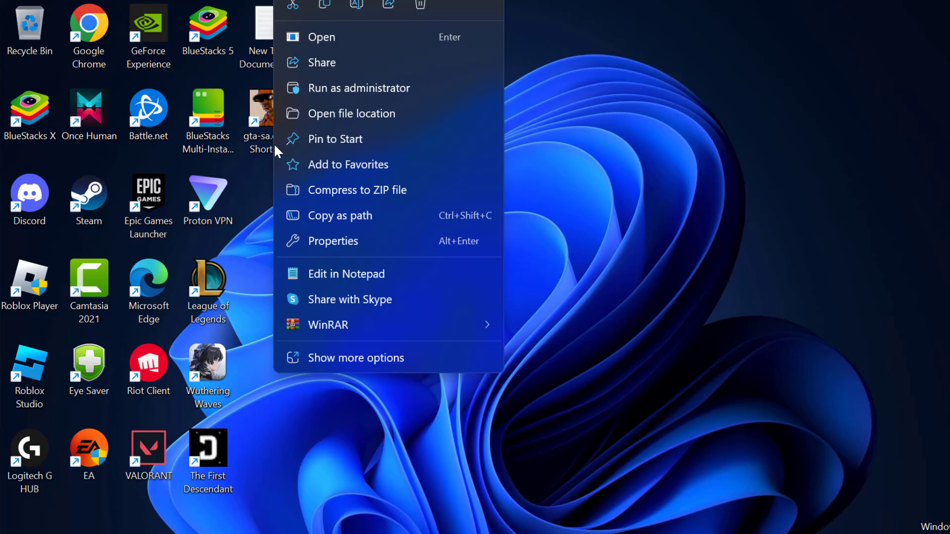
pyautogui.click(337, 242)
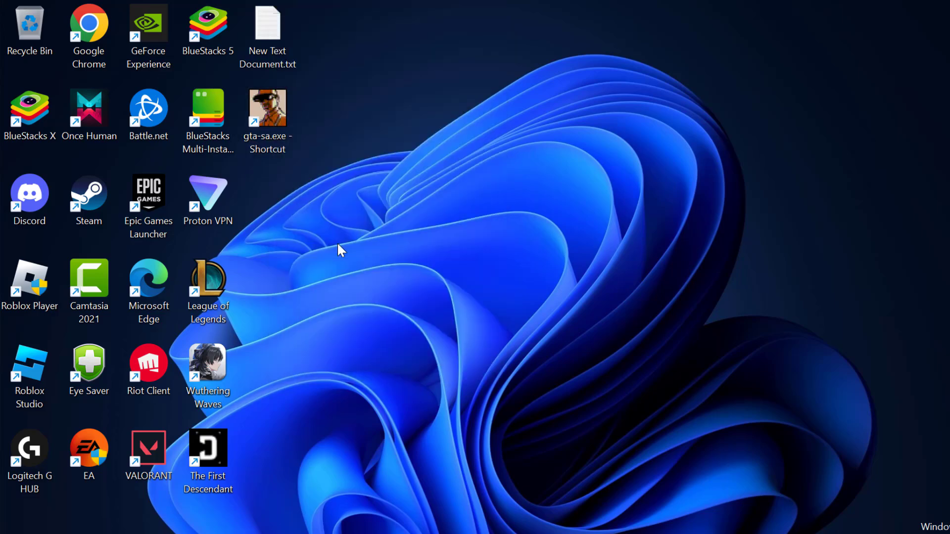
pyautogui.click(501, 123)
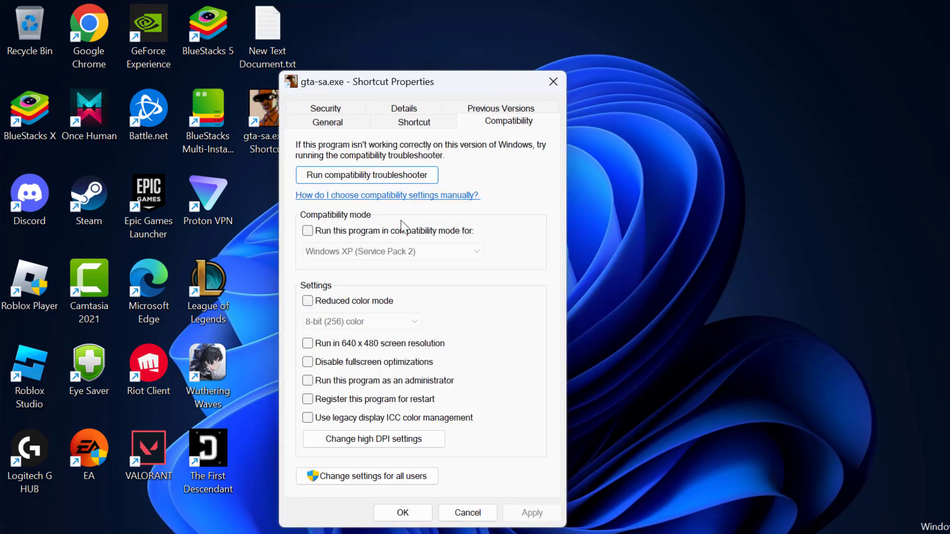
pyautogui.click(308, 231)
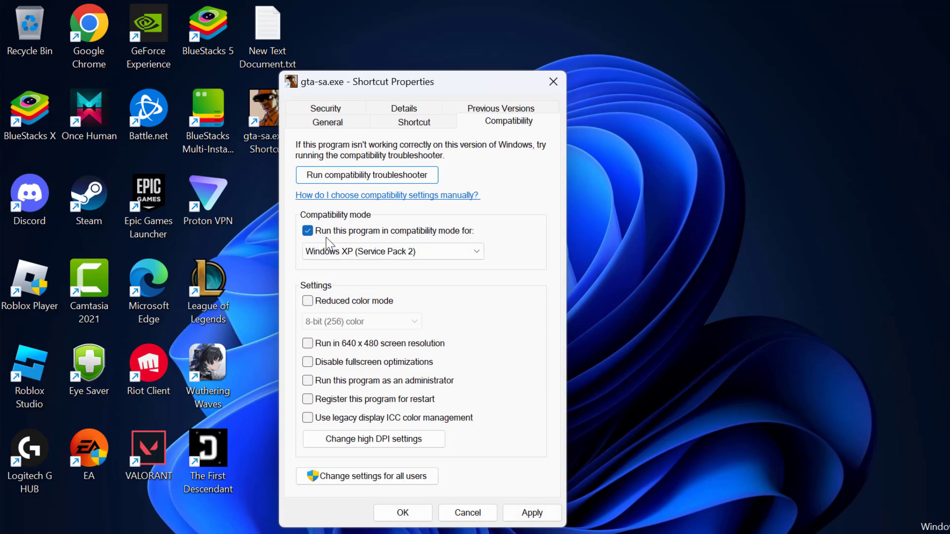
pyautogui.click(476, 252)
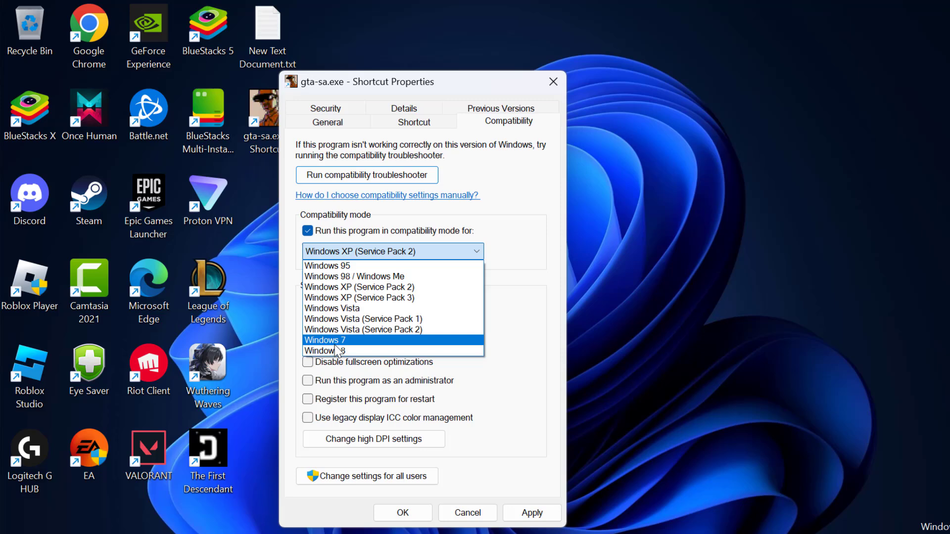
pyautogui.click(375, 340)
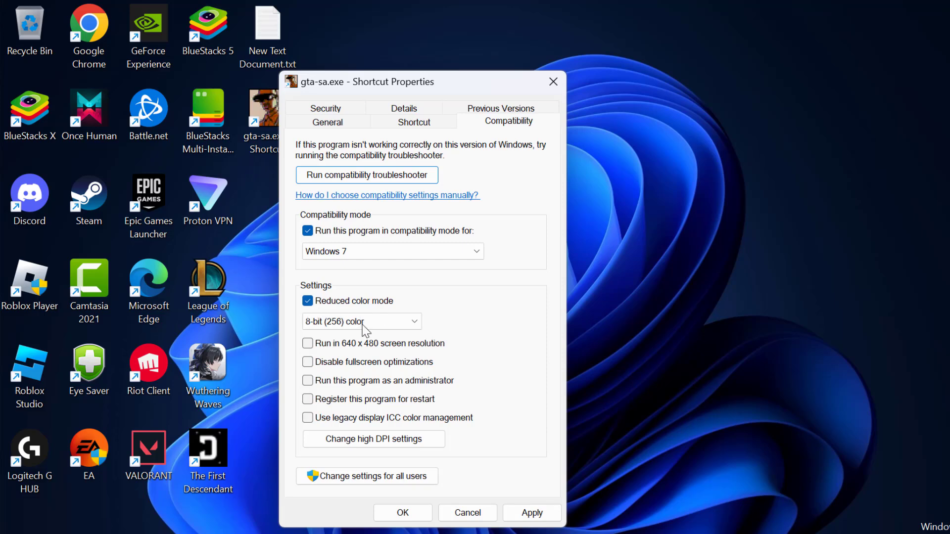
pyautogui.click(312, 381)
pyautogui.click(532, 513)
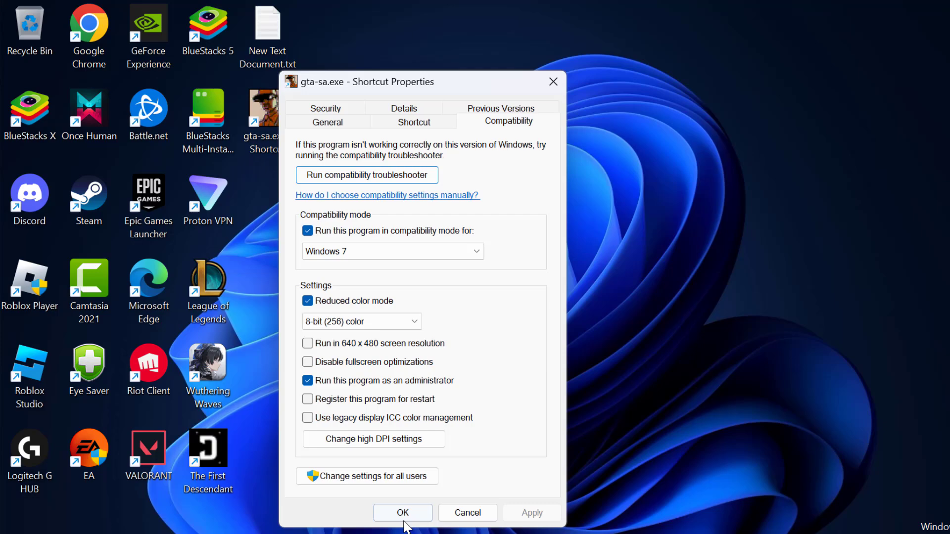
pyautogui.click(398, 513)
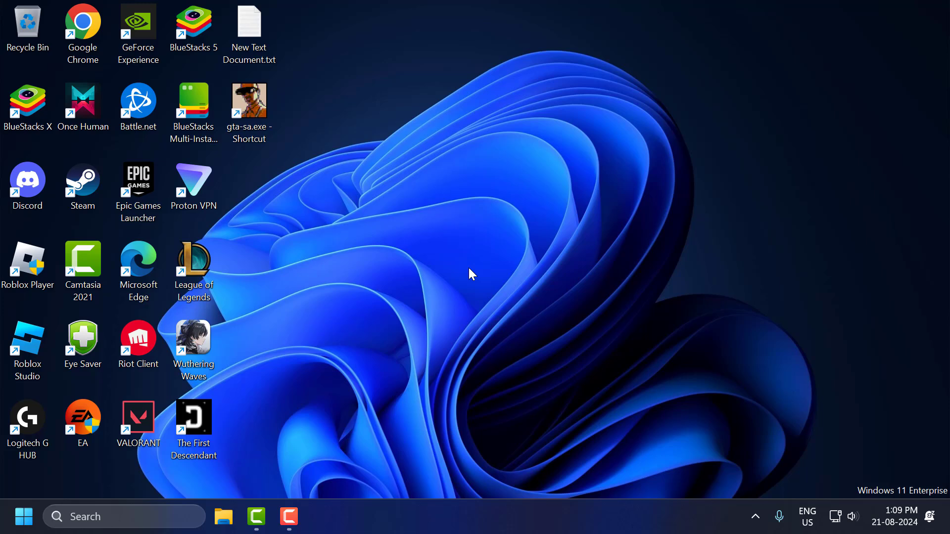
# Launch GTA San Andreas from the gta-sa.exe shortcut, then Alt+Tab over to Camtasia
pyautogui.doubleClick(246, 128)
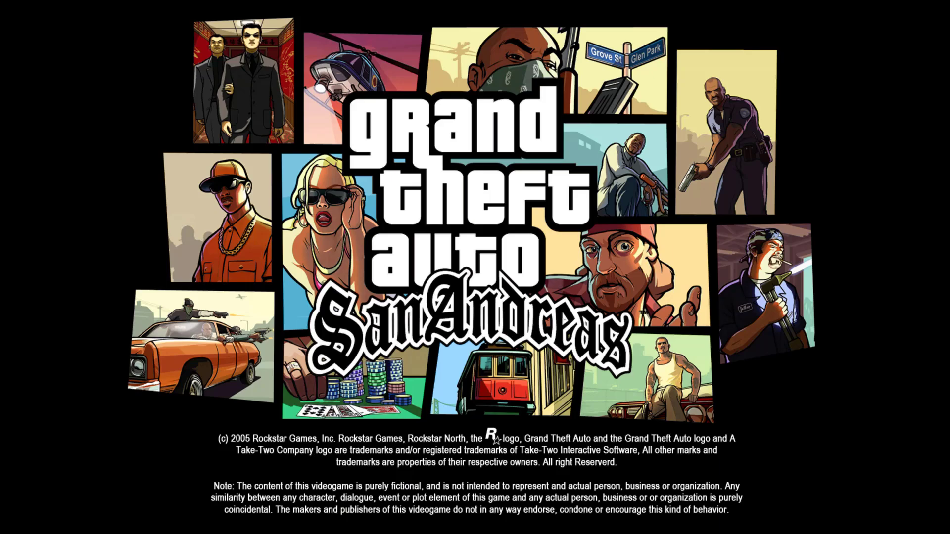
pyautogui.hotkey('alt', 'Tab')
pyautogui.hotkey('alt', 'Tab')
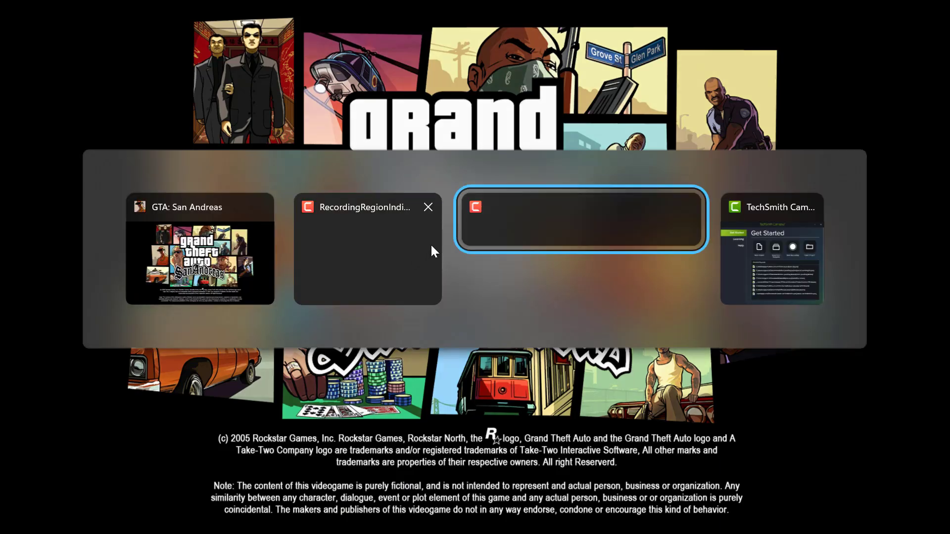
pyautogui.hotkey('alt', 'Tab')
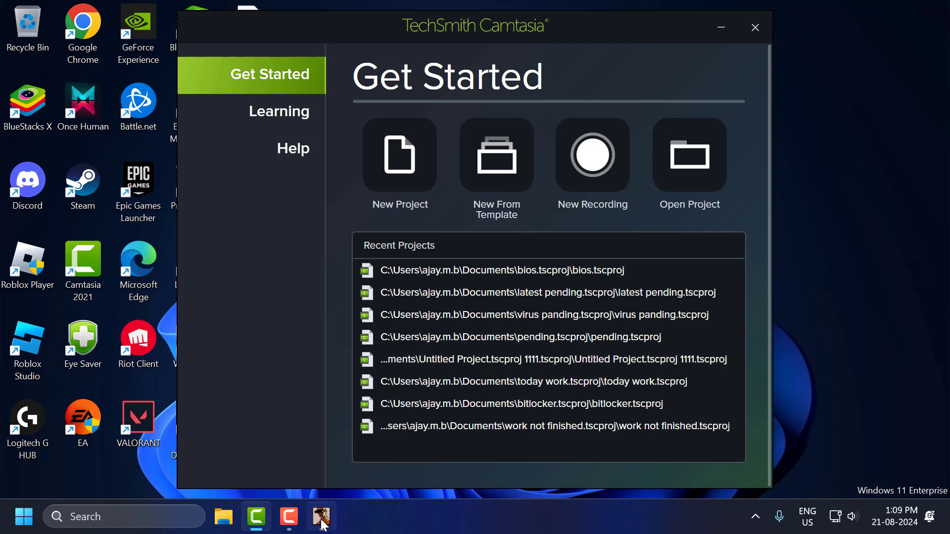
pyautogui.moveTo(325, 520)
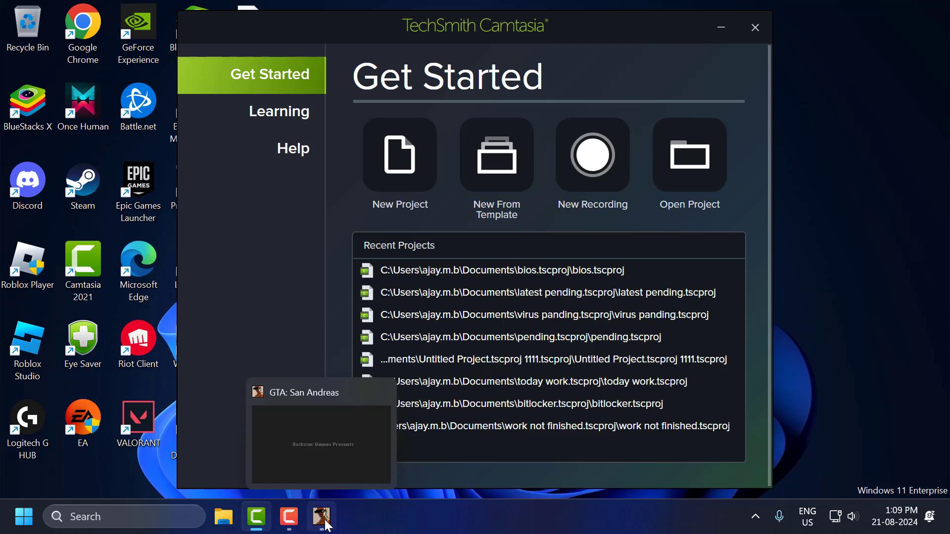
# Open Task Manager maximized on the Details view and select gta-sa.exe
pyautogui.rightClick(449, 514)
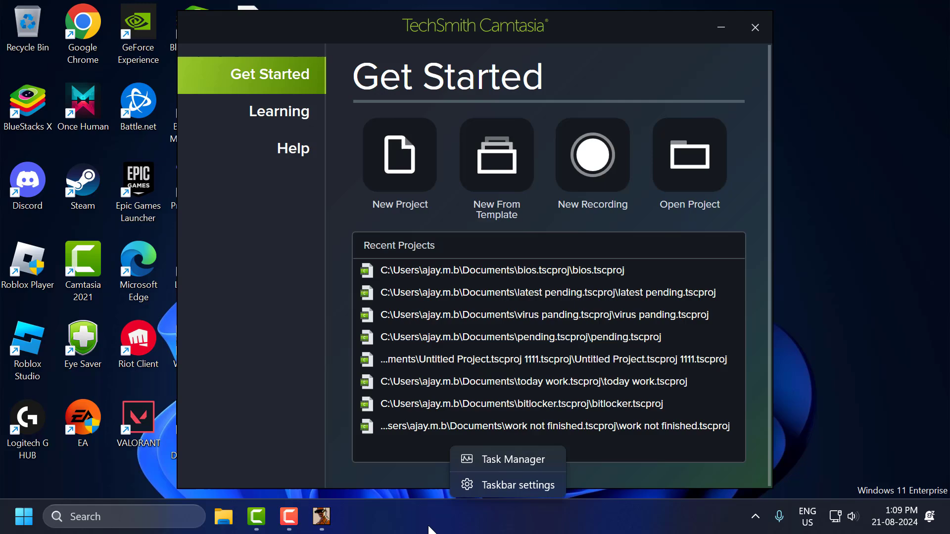
pyautogui.click(499, 464)
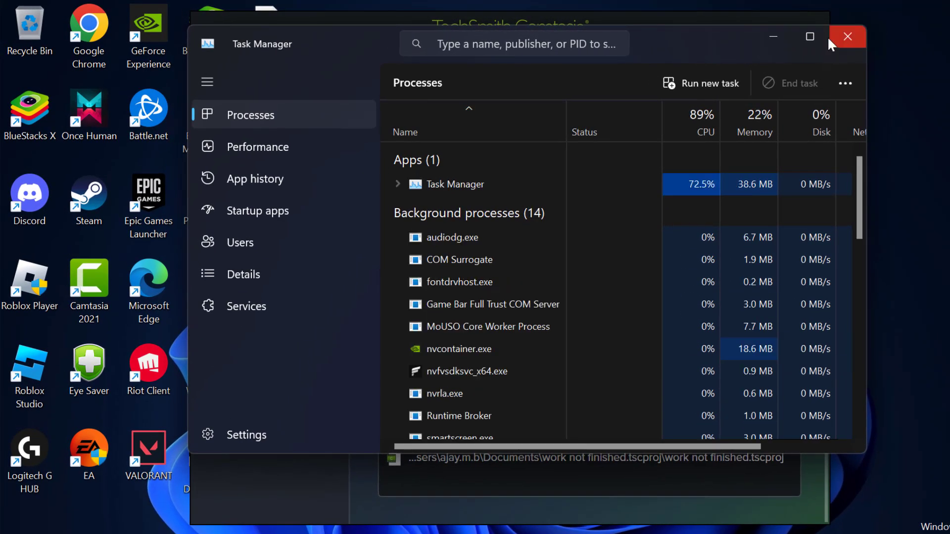
pyautogui.click(810, 37)
pyautogui.click(58, 248)
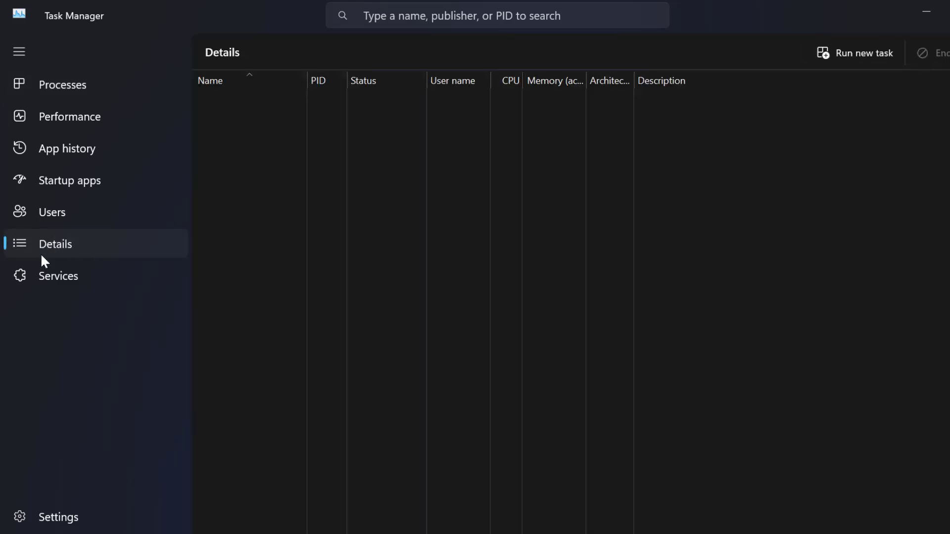
pyautogui.click(381, 266)
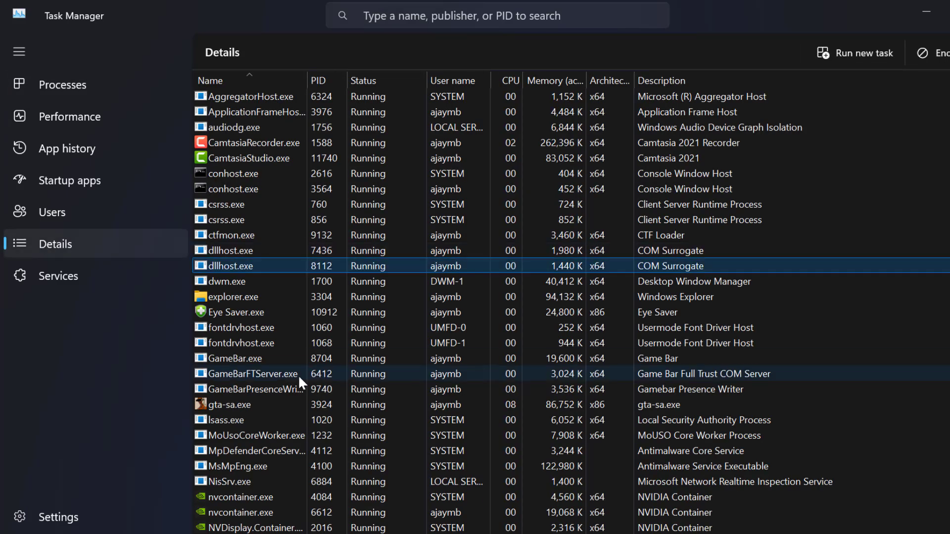
pyautogui.scroll(-2, 240, 328)
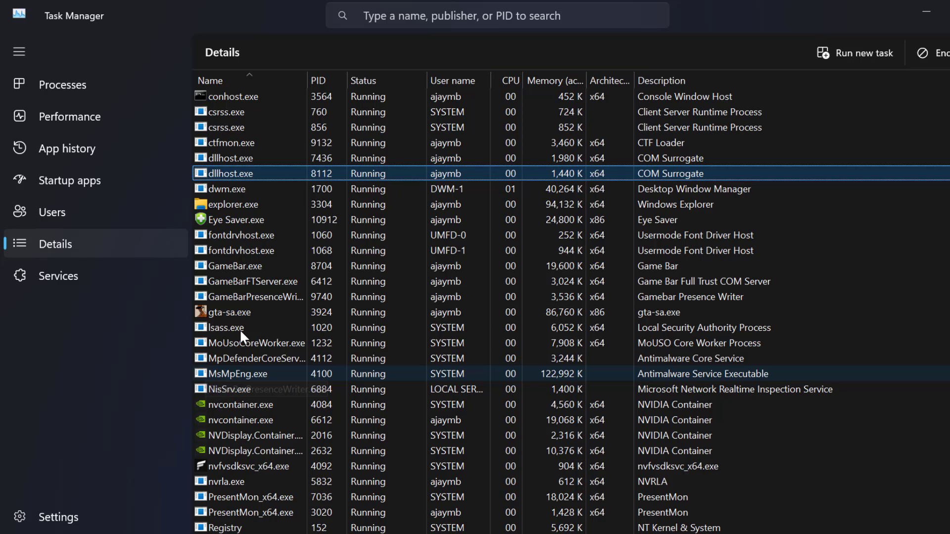
pyautogui.click(215, 314)
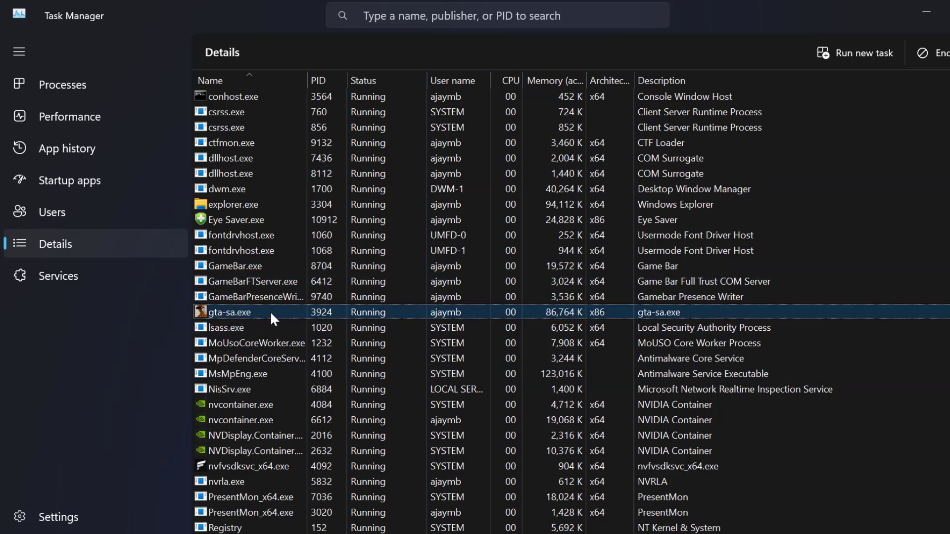
# Set gta-sa.exe processor affinity so only CPU 1 is ticked
pyautogui.rightClick(252, 313)
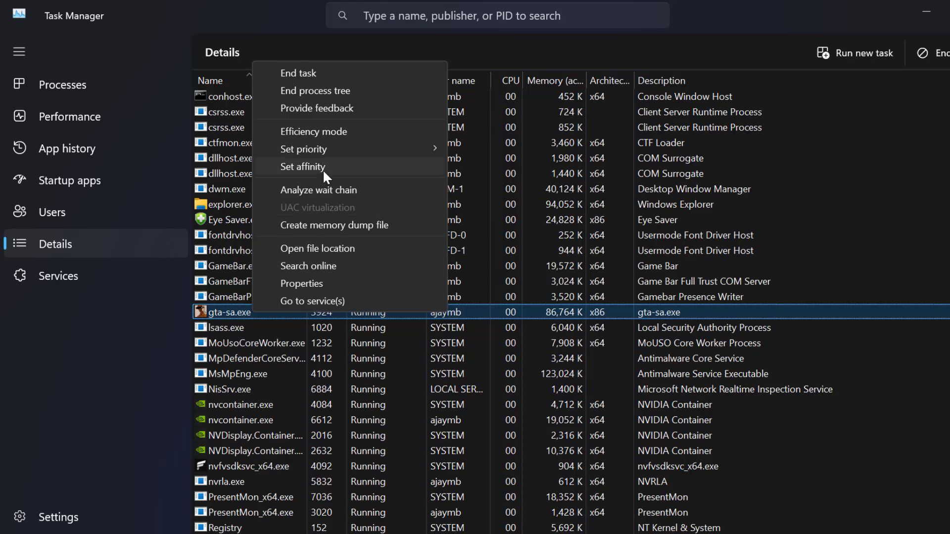
pyautogui.click(341, 166)
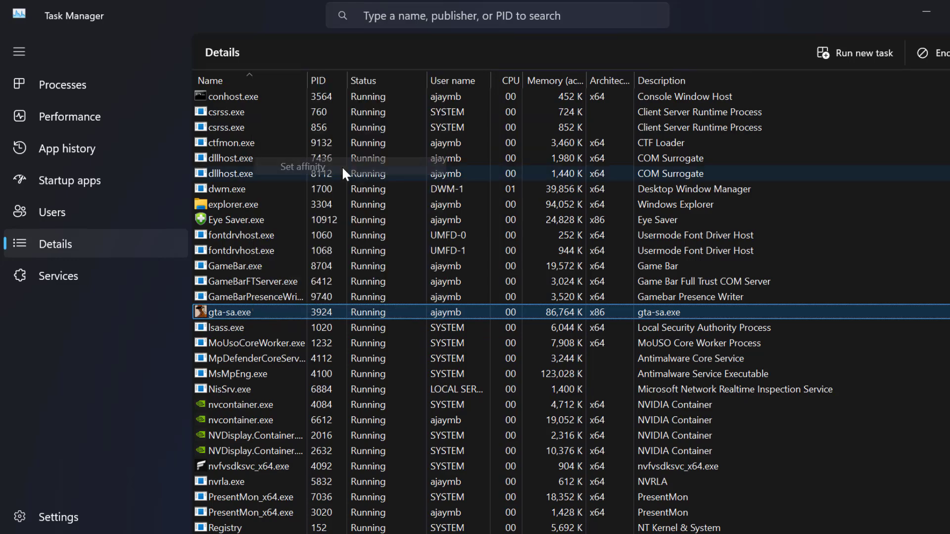
pyautogui.click(394, 169)
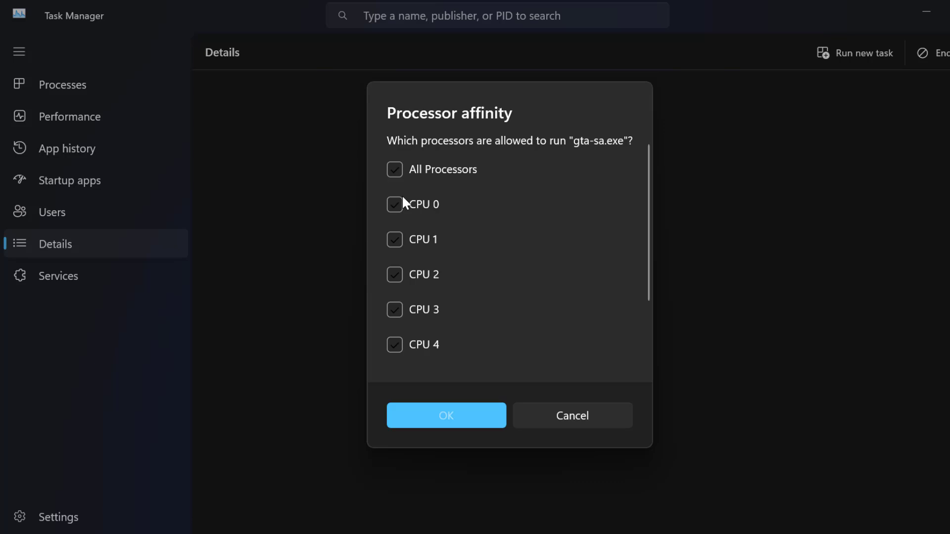
pyautogui.click(395, 205)
pyautogui.click(396, 204)
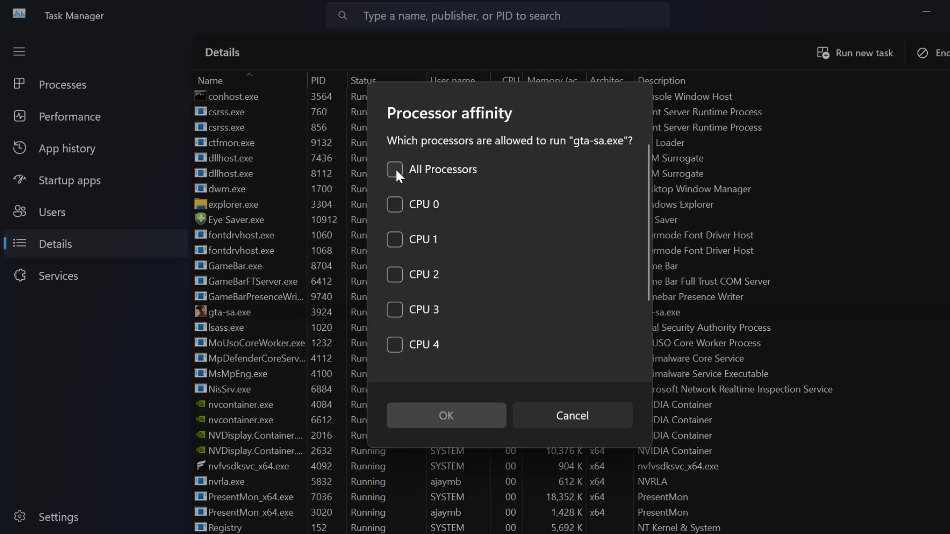
pyautogui.click(395, 170)
pyautogui.click(396, 170)
pyautogui.click(406, 253)
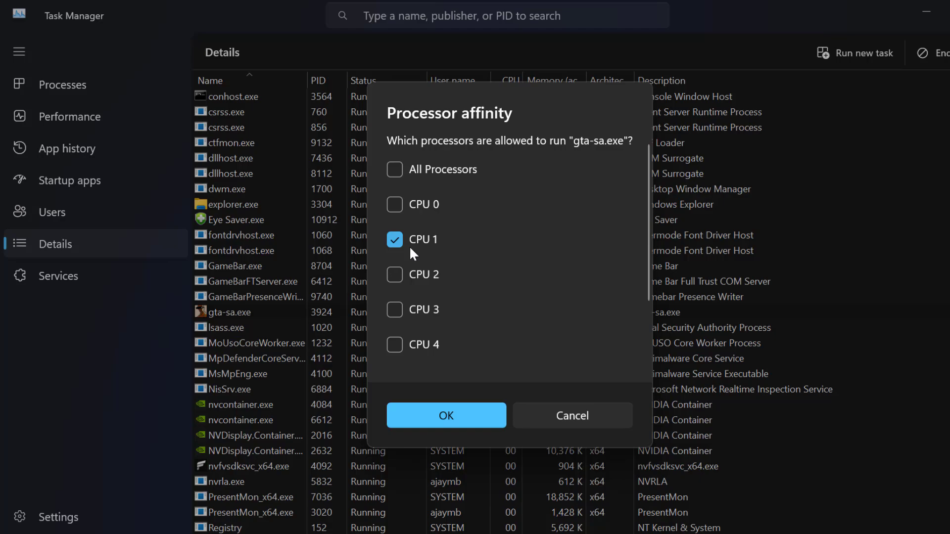
# Confirm the CPU 1 affinity, quit GTA San Andreas, close Task Manager, and minimize Camtasia
pyautogui.click(475, 422)
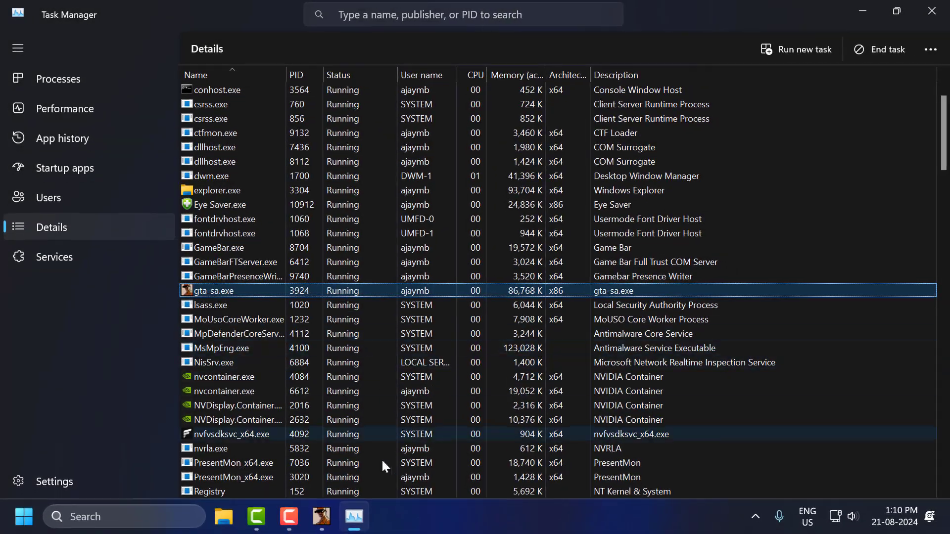
pyautogui.click(329, 519)
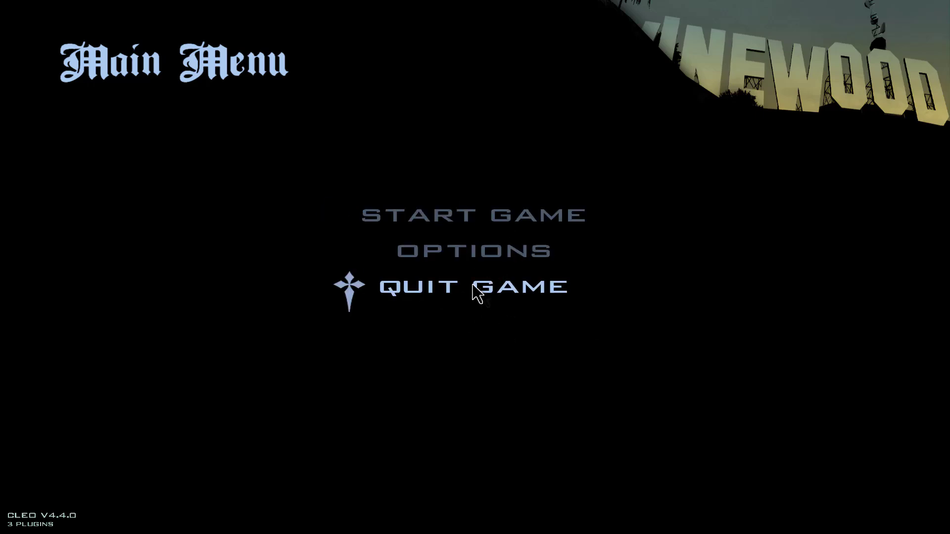
pyautogui.click(476, 295)
pyautogui.click(477, 319)
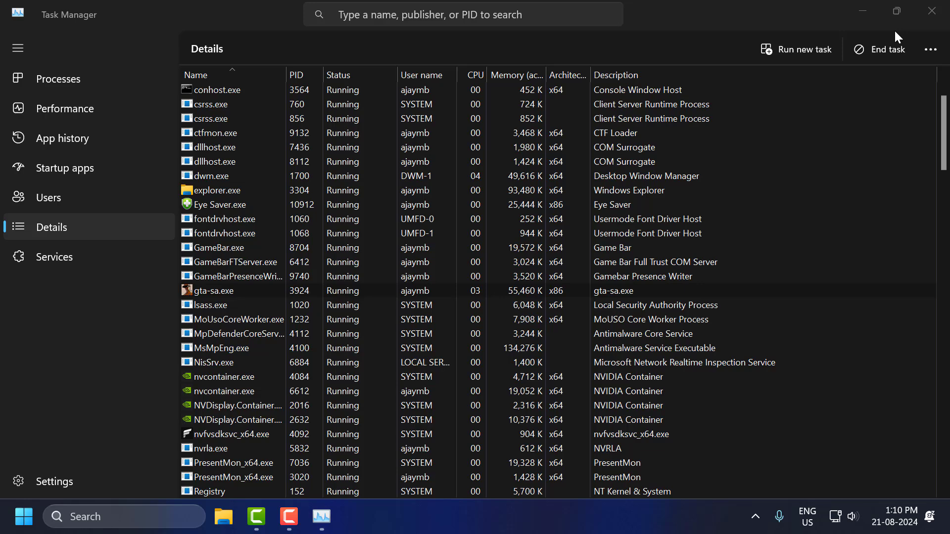
pyautogui.click(932, 10)
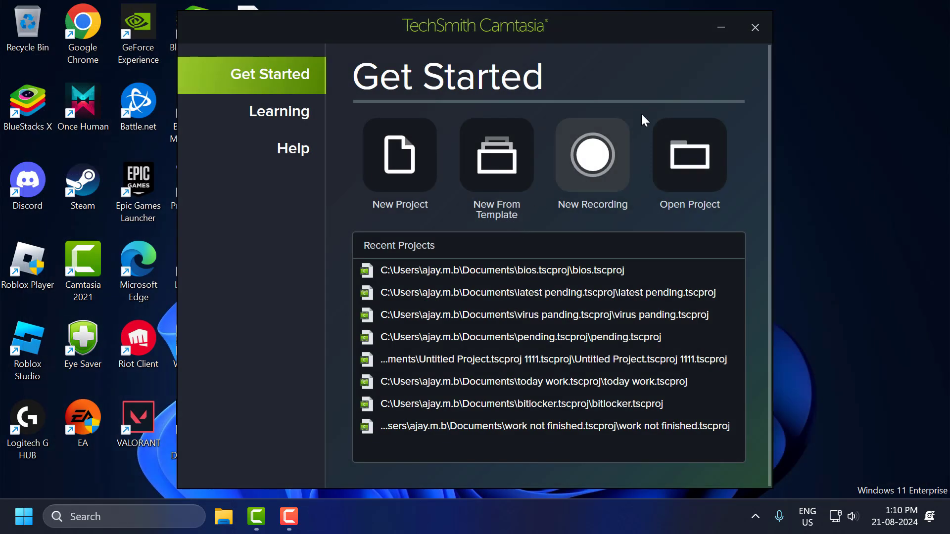
pyautogui.click(722, 29)
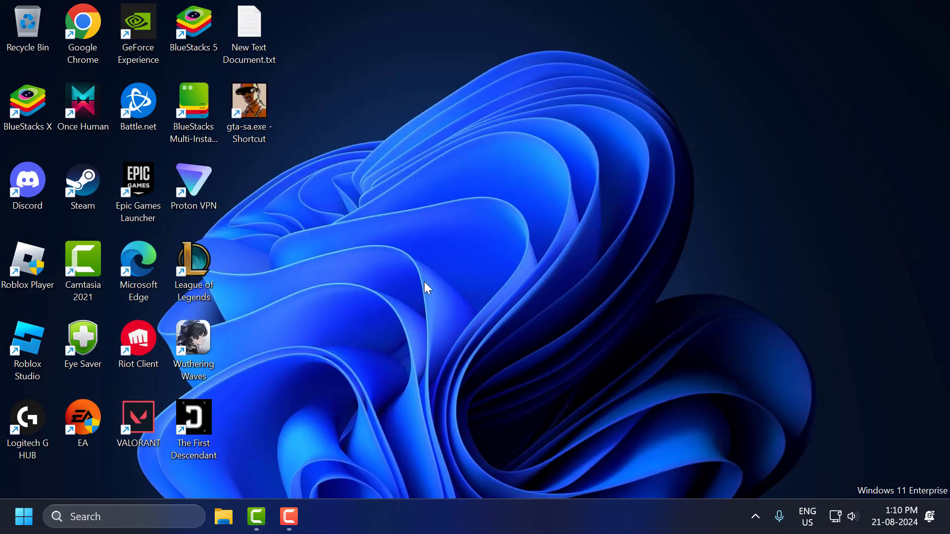